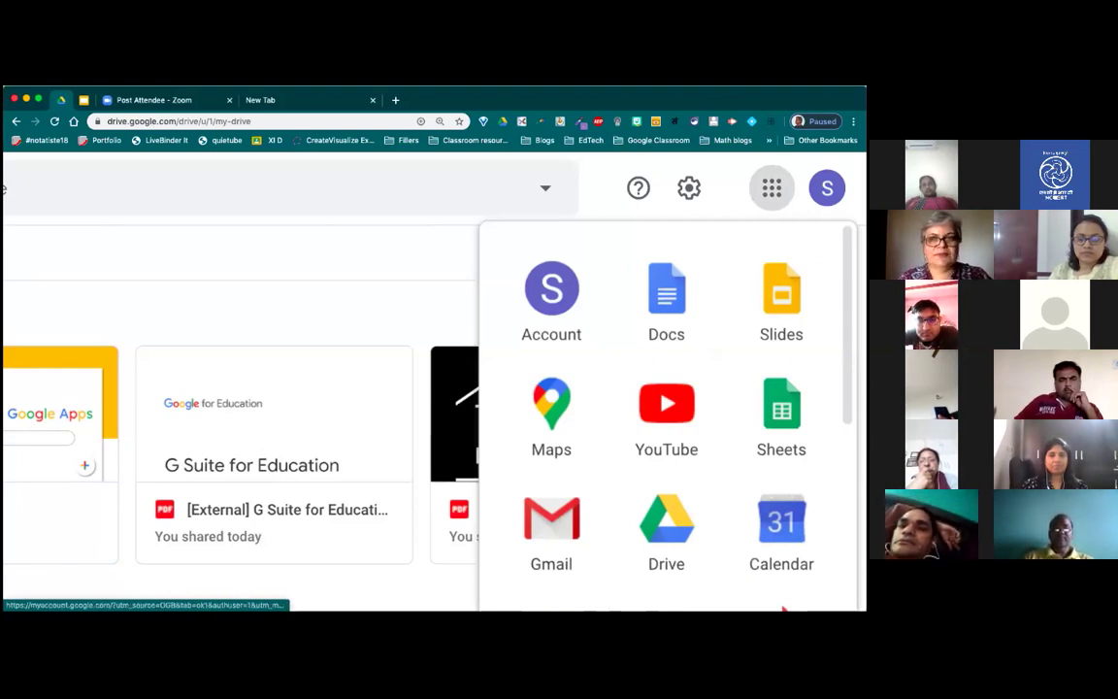
# Step: Open Google Drive from the apps launcher to reach My Drive's Quick Access view
pyautogui.scroll(-2, 668, 418)
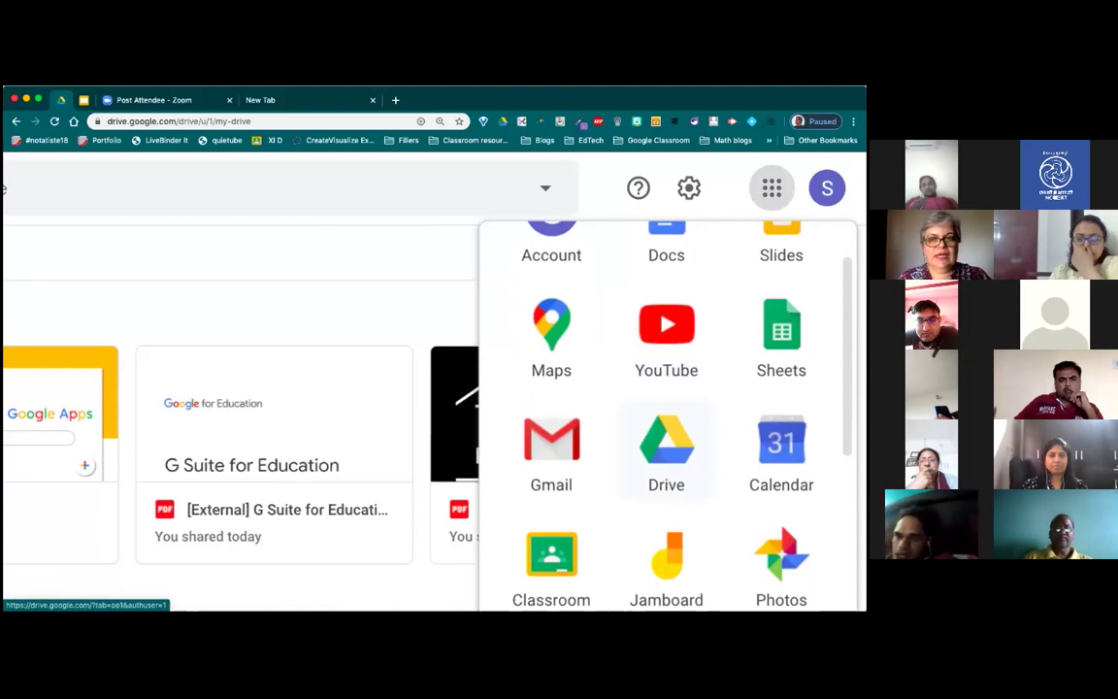
pyautogui.click(666, 452)
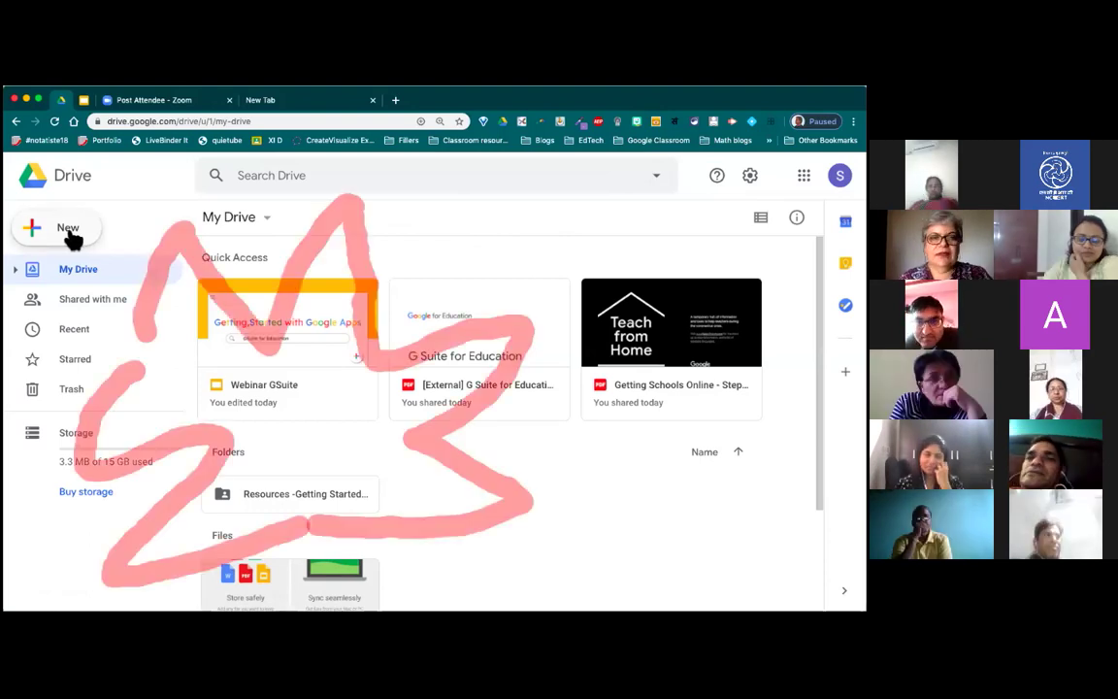
pyautogui.click(75, 235)
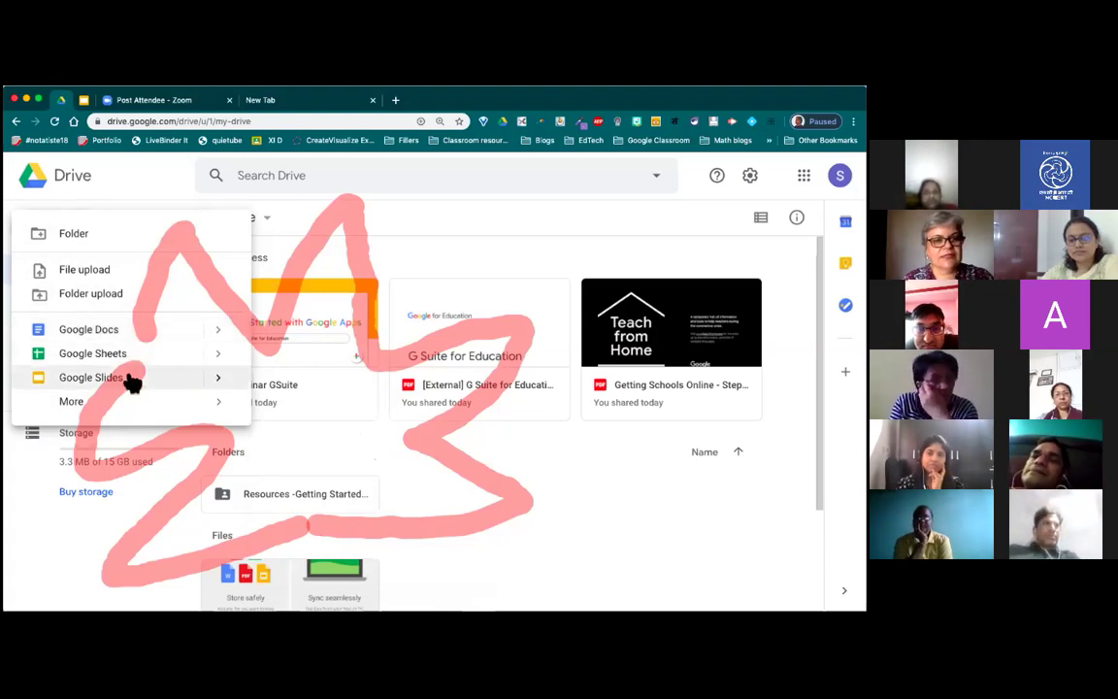
pyautogui.moveTo(179, 407)
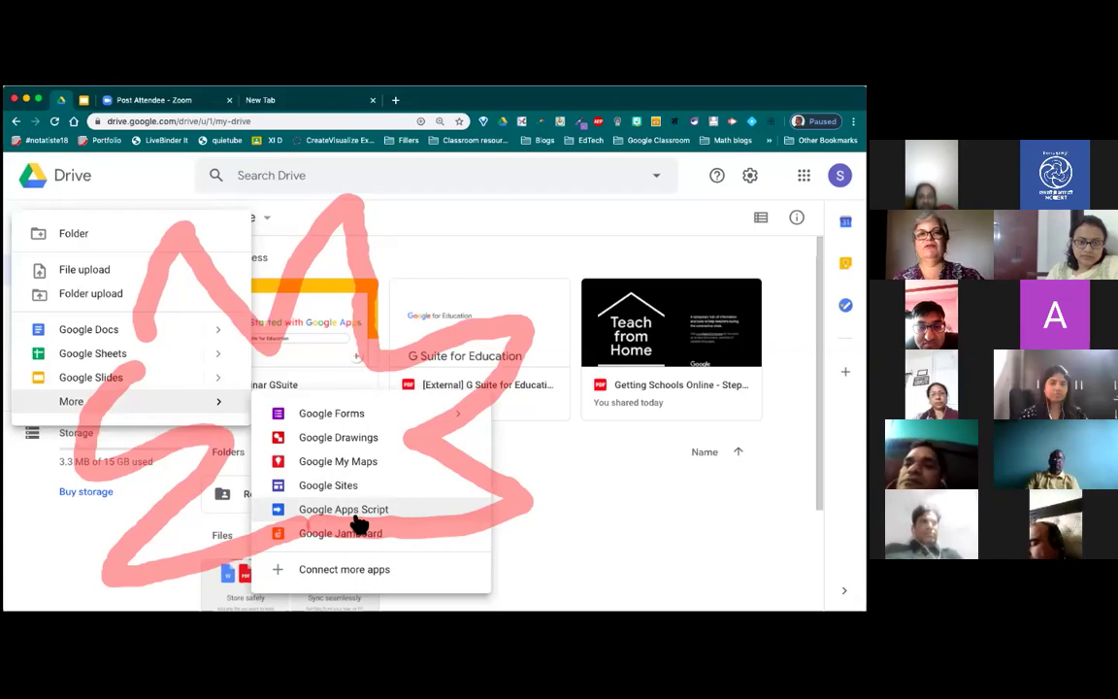
pyautogui.click(525, 588)
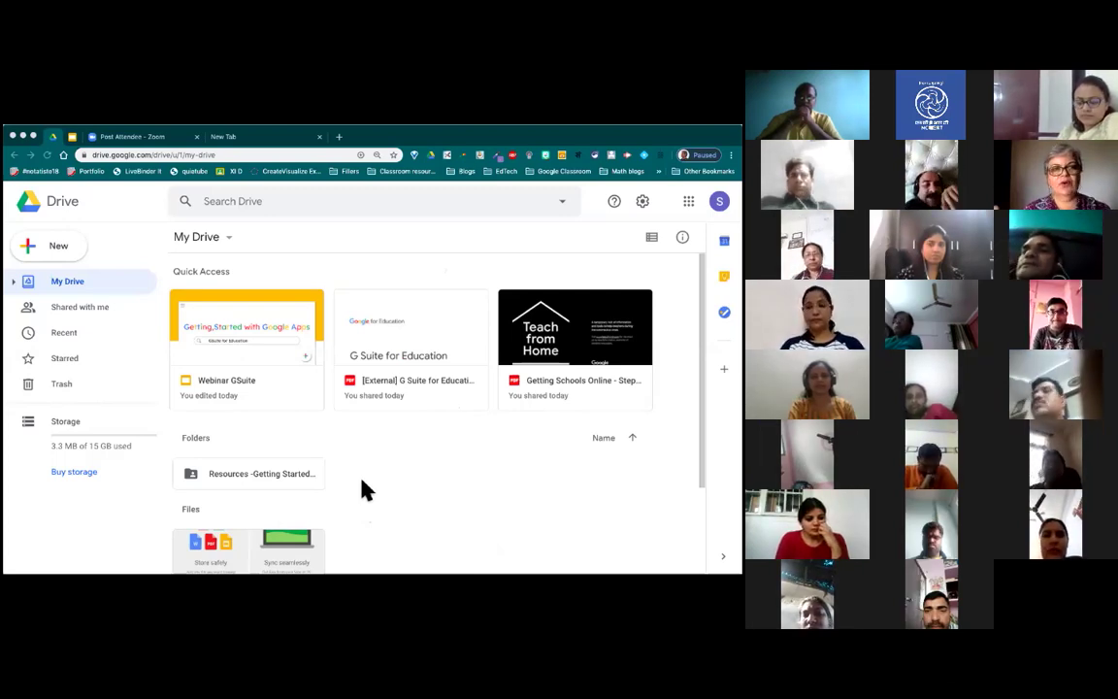
# Step: Add a new My Drive folder called DEMO1 using New > Folder
pyautogui.click(60, 255)
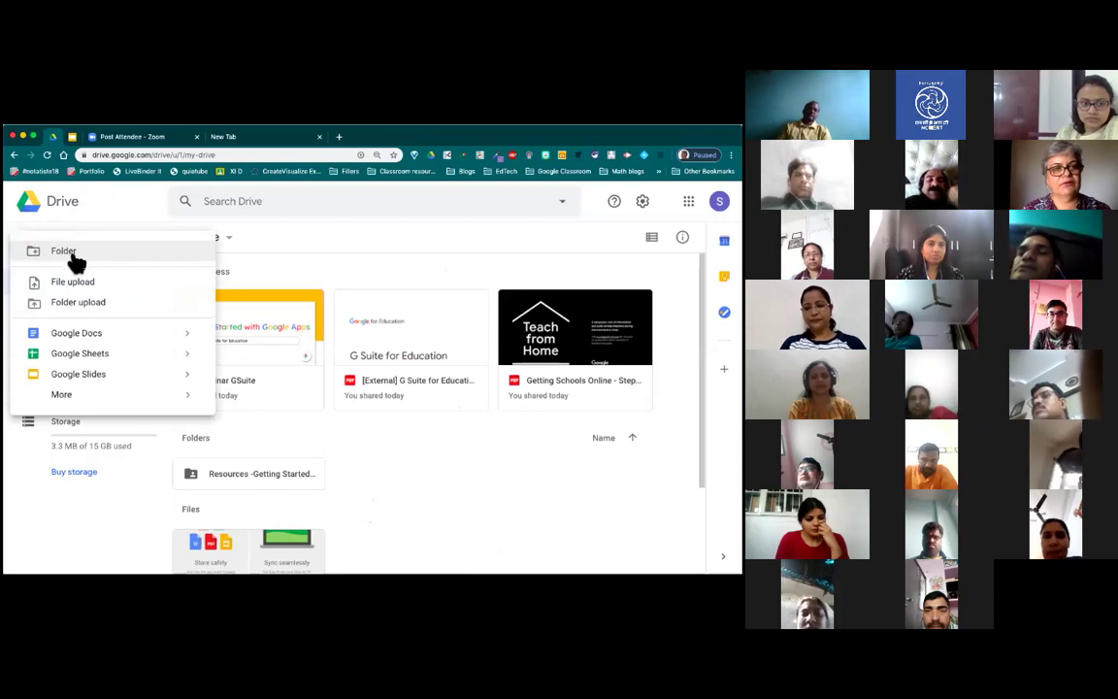
pyautogui.click(70, 254)
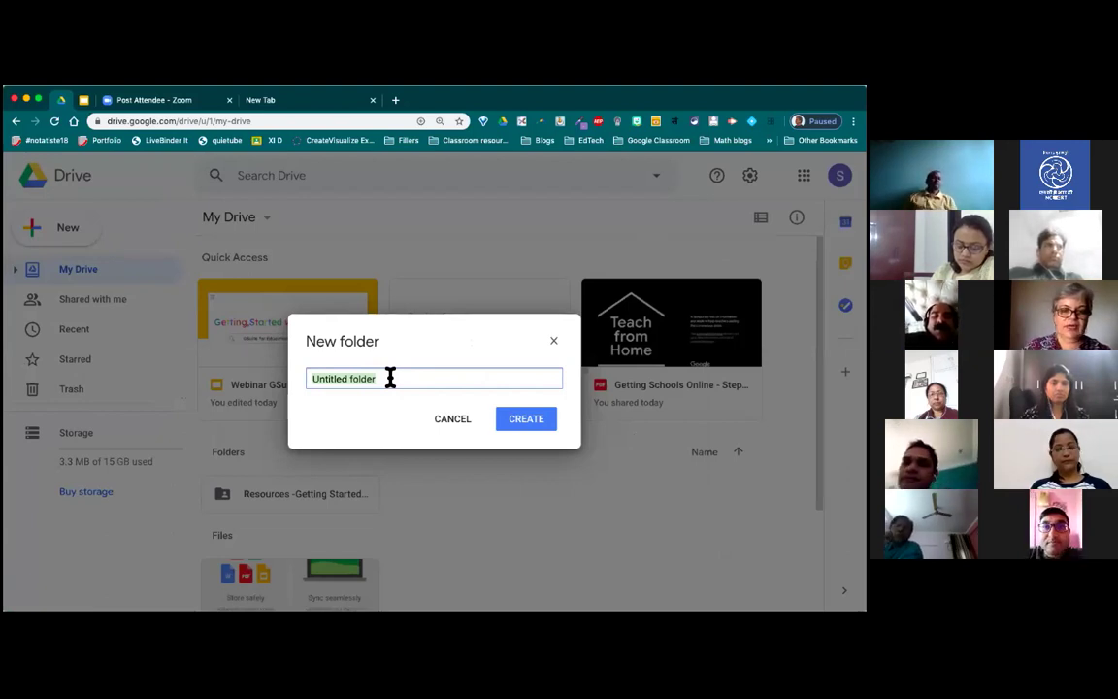
pyautogui.write('DE')
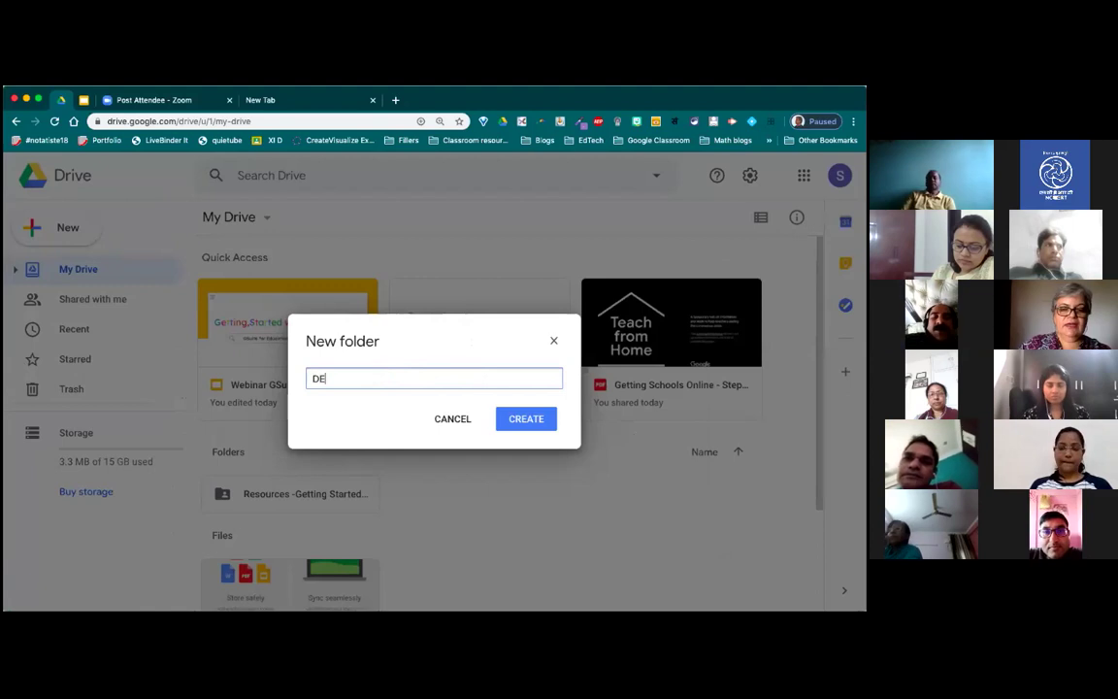
pyautogui.write('MO1')
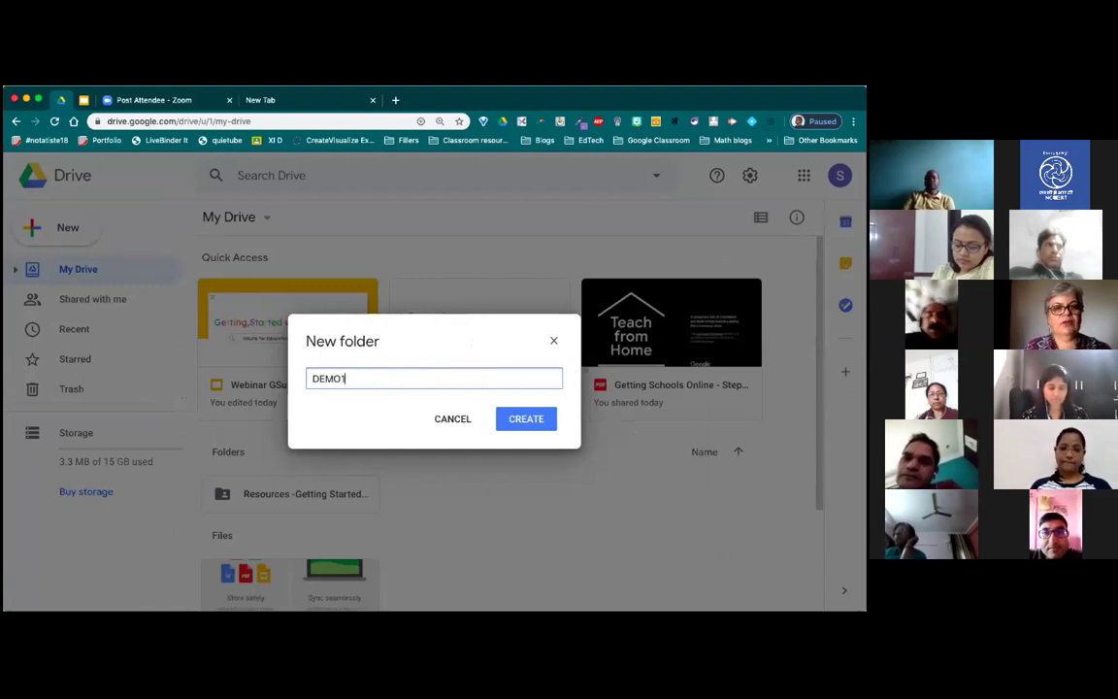
pyautogui.click(530, 427)
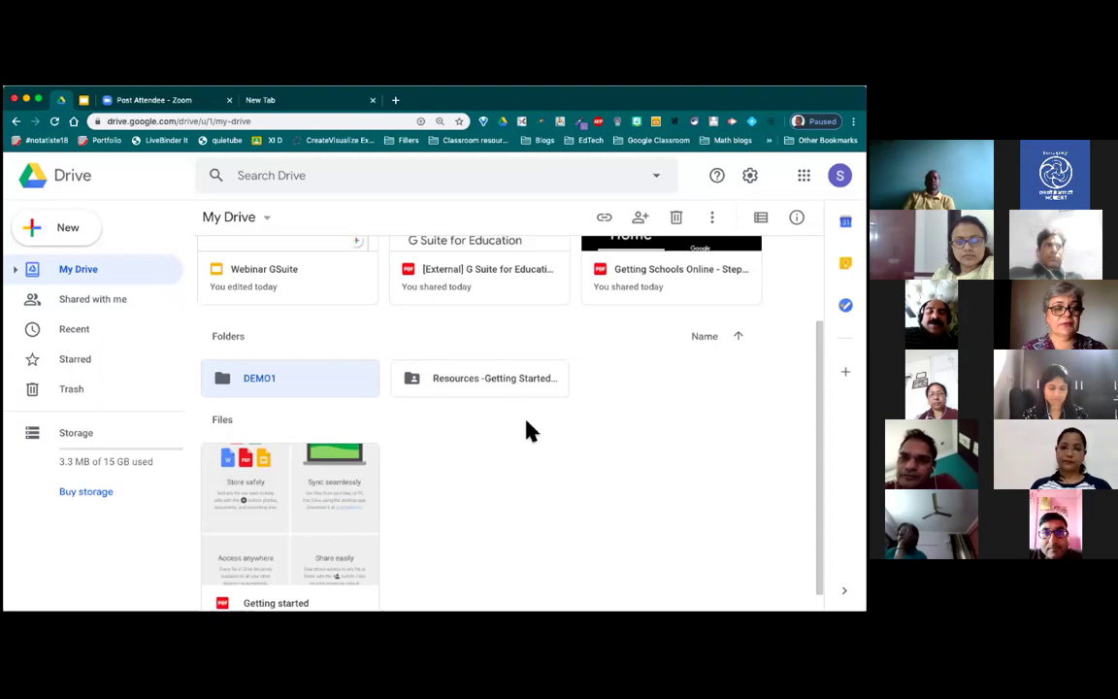
# Step: Open the DEMO1 folder and create a blank Google Docs document inside it
pyautogui.doubleClick(337, 387)
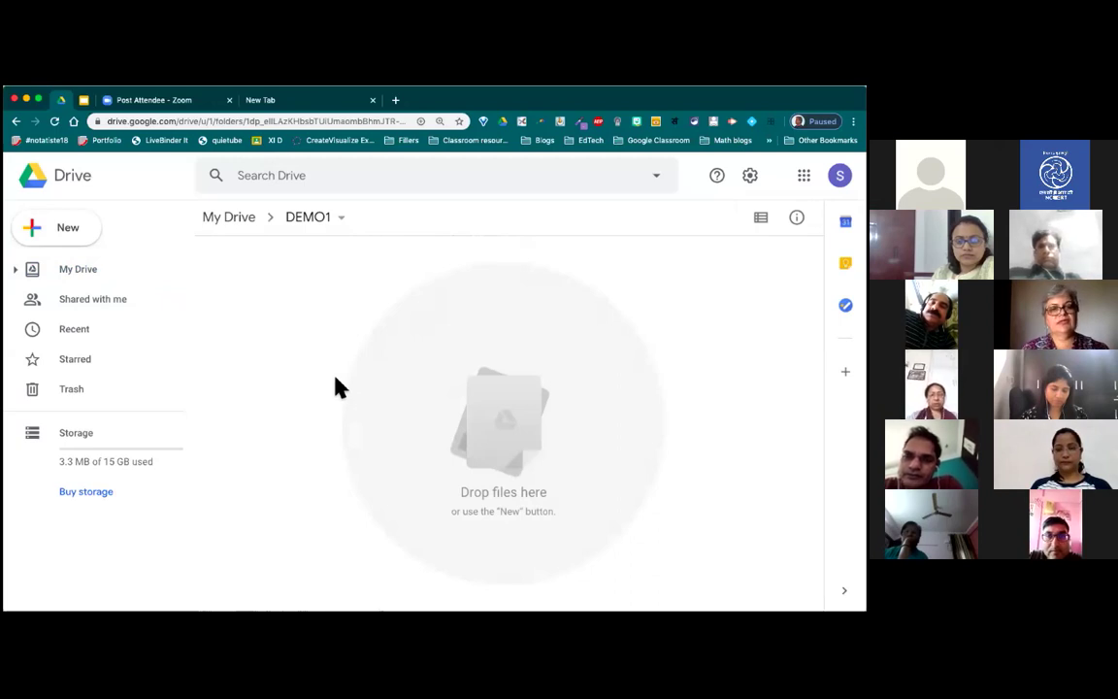
pyautogui.click(68, 233)
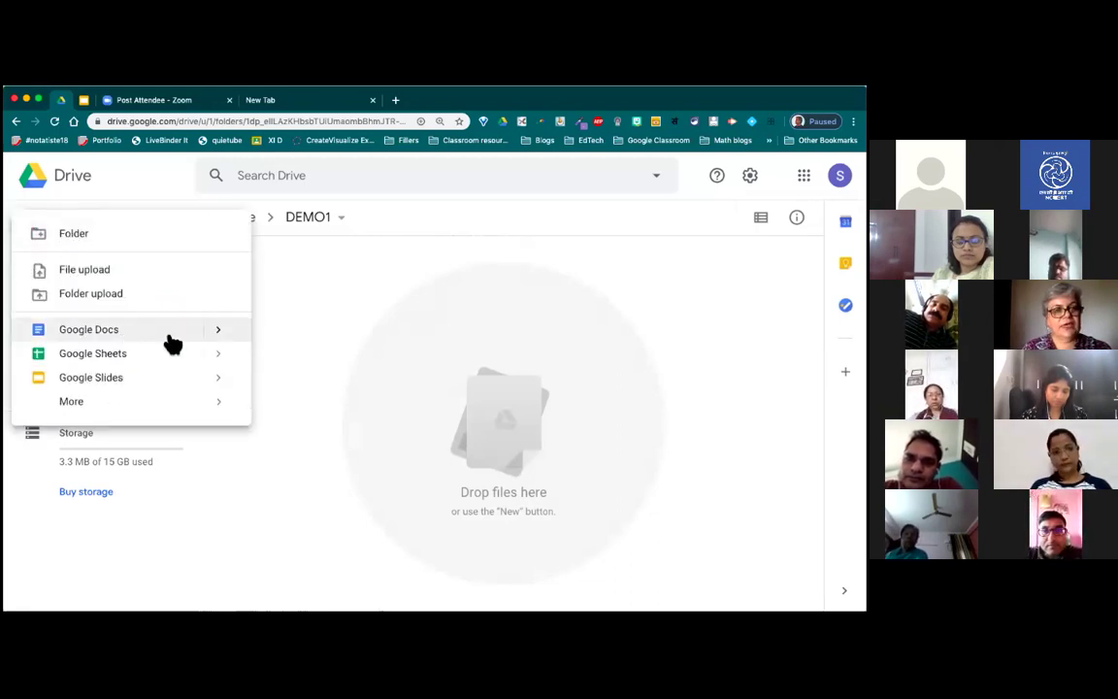
pyautogui.moveTo(227, 340)
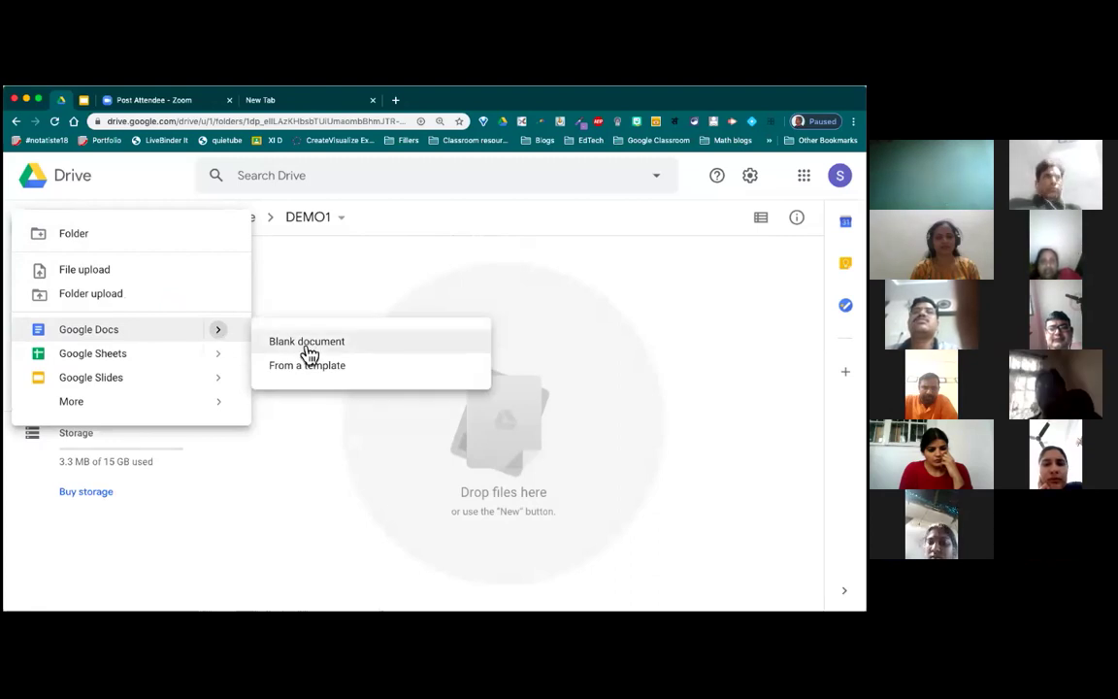
pyautogui.click(307, 343)
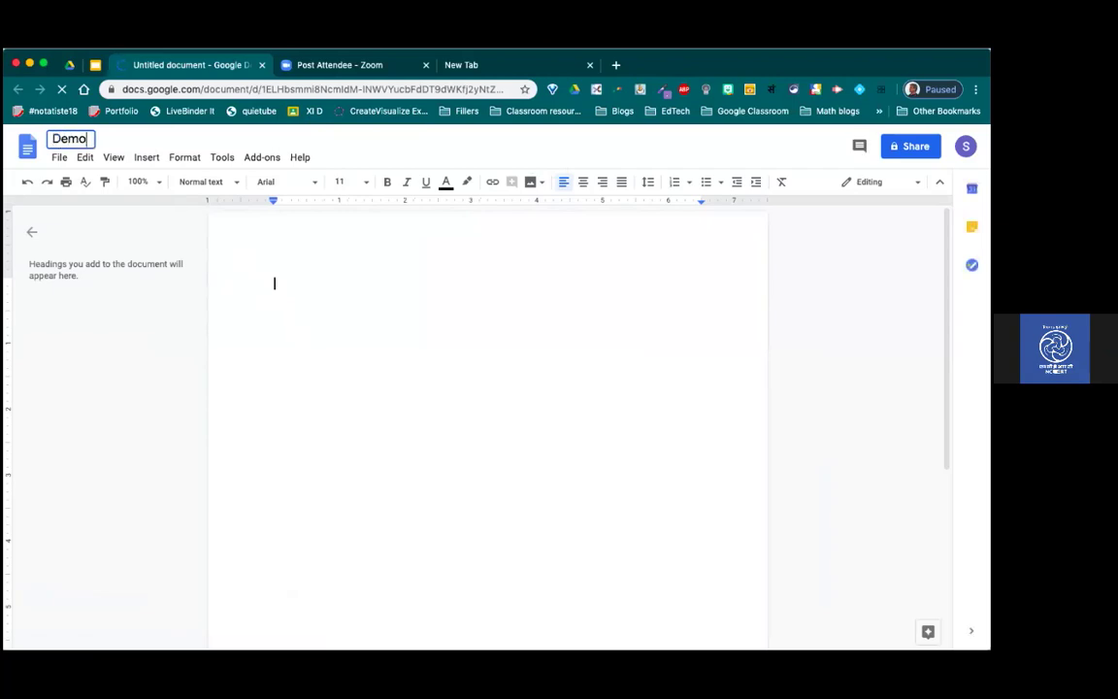
# Step: Title the document Demo#01 and type DEMO #01 into the page header
pyautogui.write('#01')
pyautogui.press('Return')
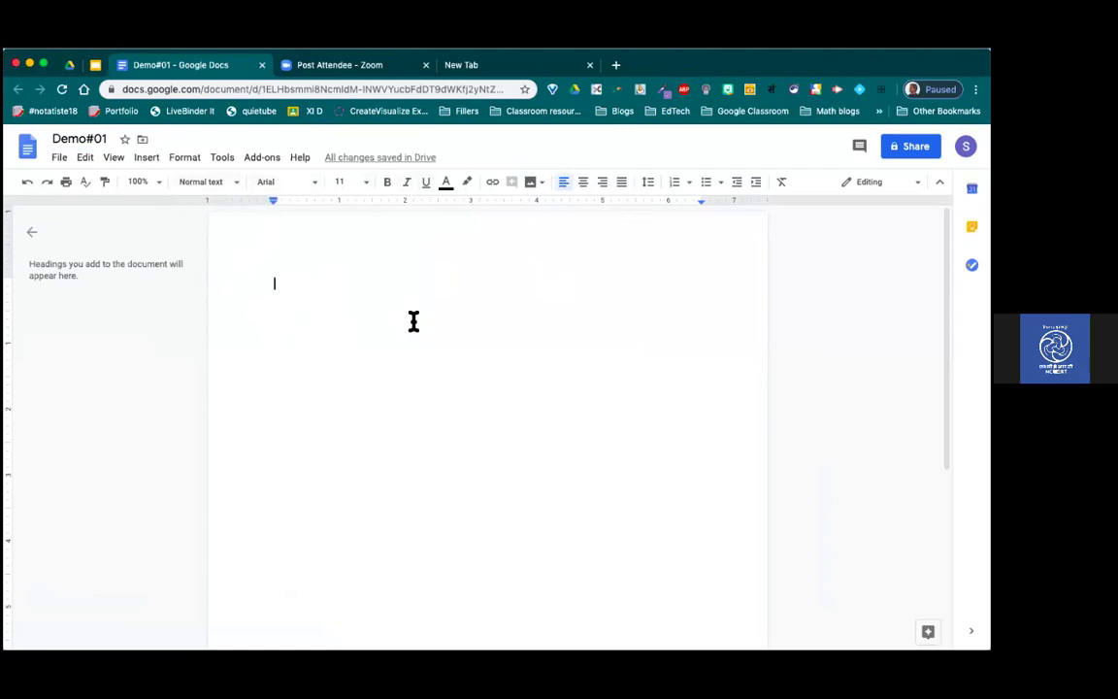
pyautogui.doubleClick(372, 246)
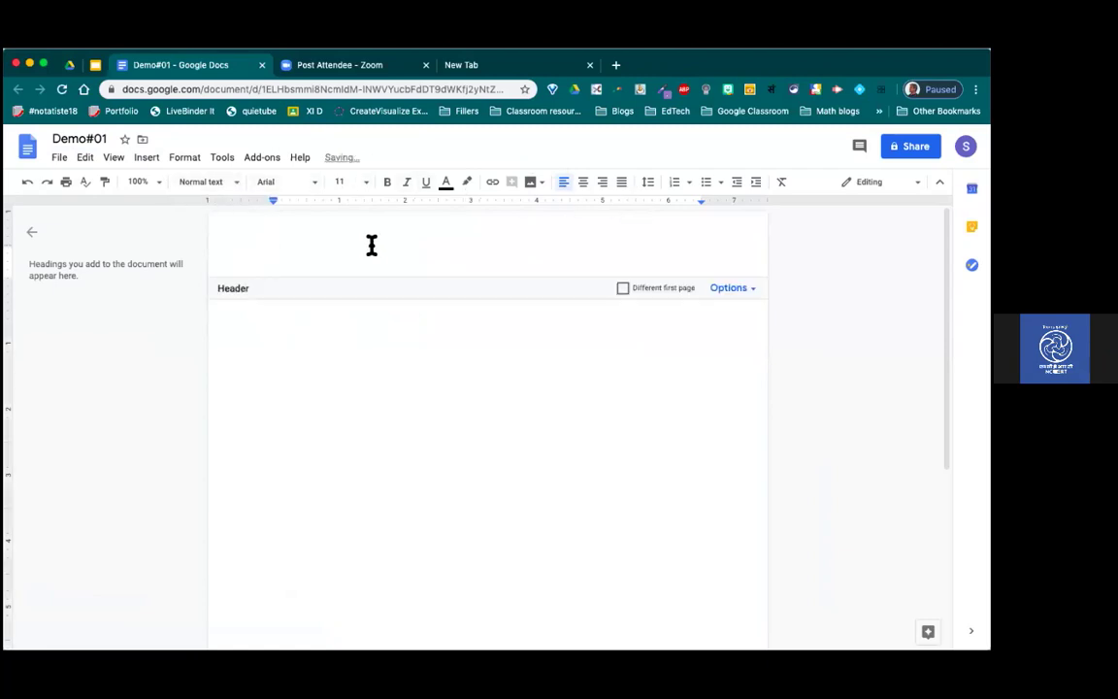
pyautogui.write('DEMO #)')
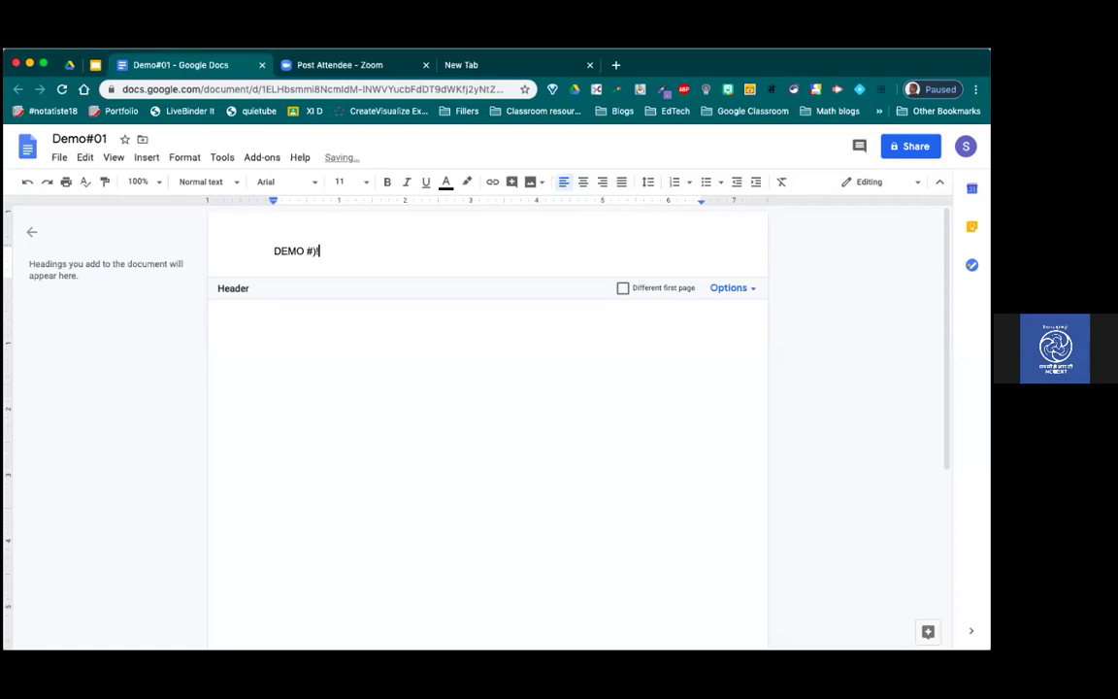
pyautogui.press('BackSpace')
pyautogui.write('01')
# Step: Centre-align the DEMO #01 header text and return to the document body
pyautogui.doubleClick(277, 251)
pyautogui.moveTo(329, 252); pyautogui.dragTo(352, 255)
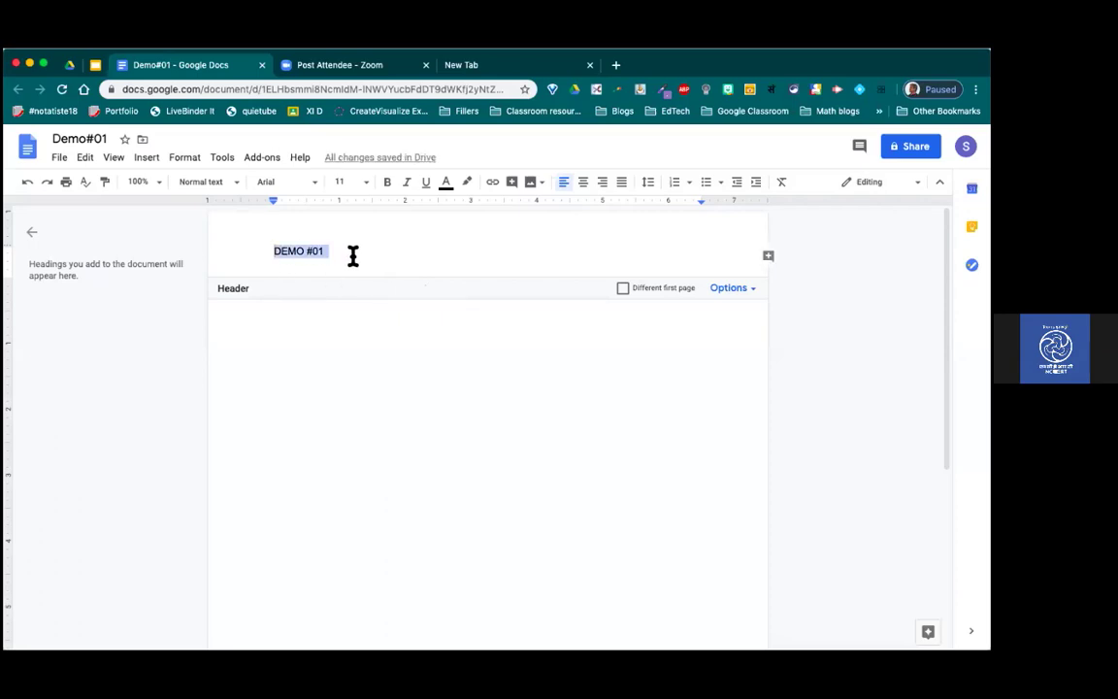
pyautogui.click(587, 186)
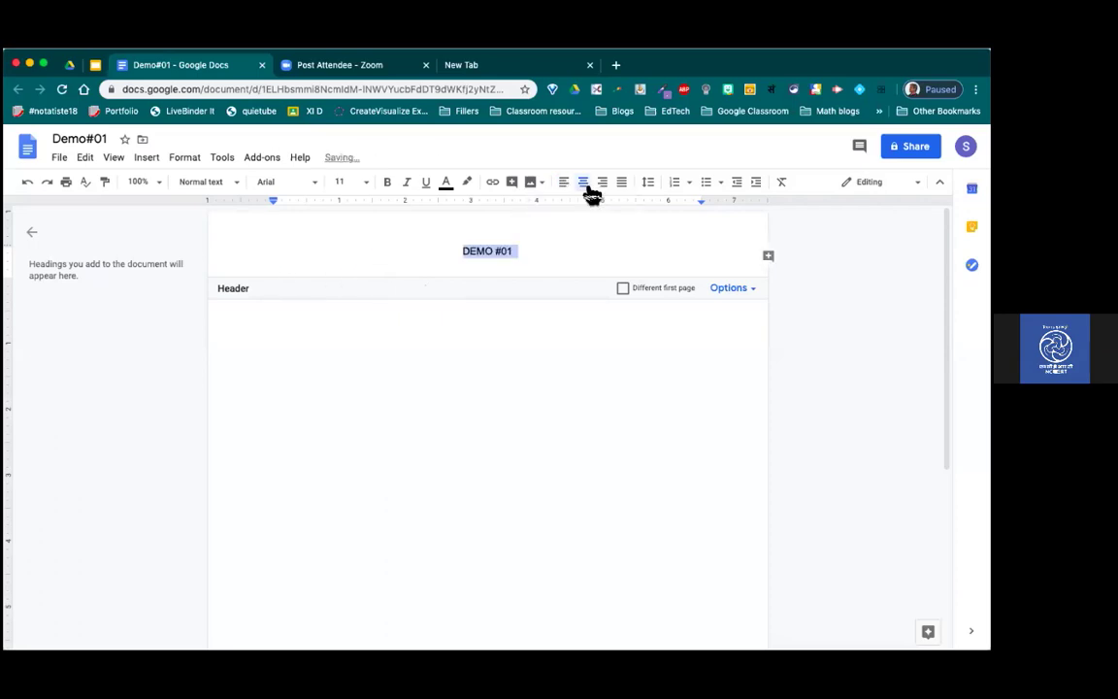
pyautogui.click(496, 373)
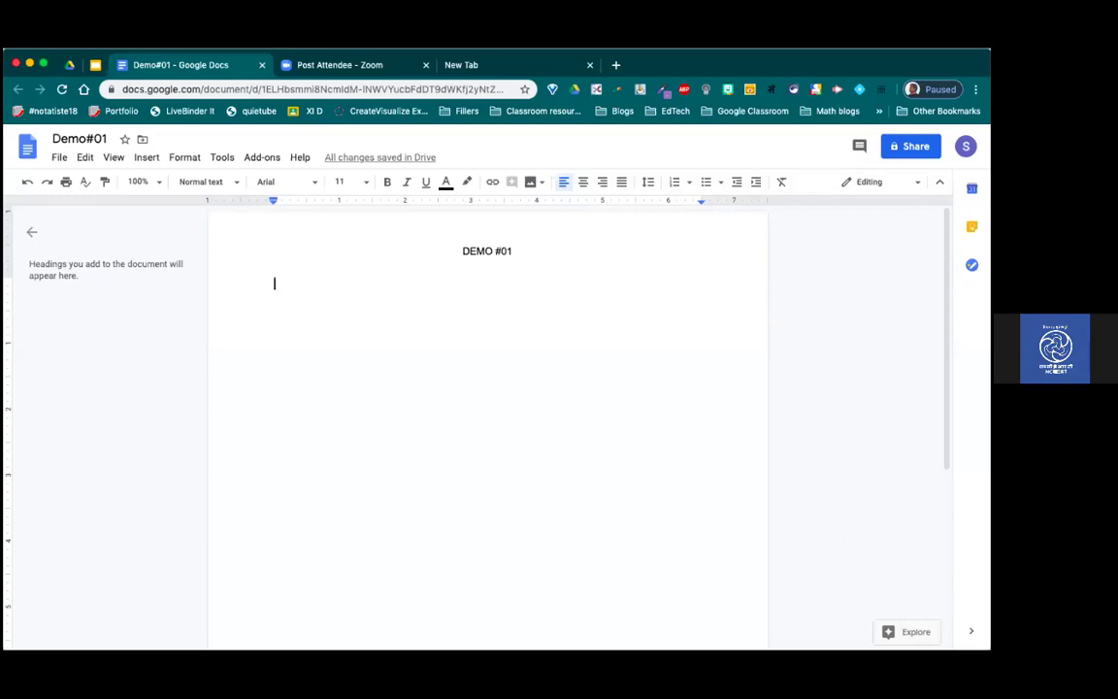
# Step: Search the Explore panel for 'taj mahal' and browse its image results
pyautogui.press('super+alt+shift+i')
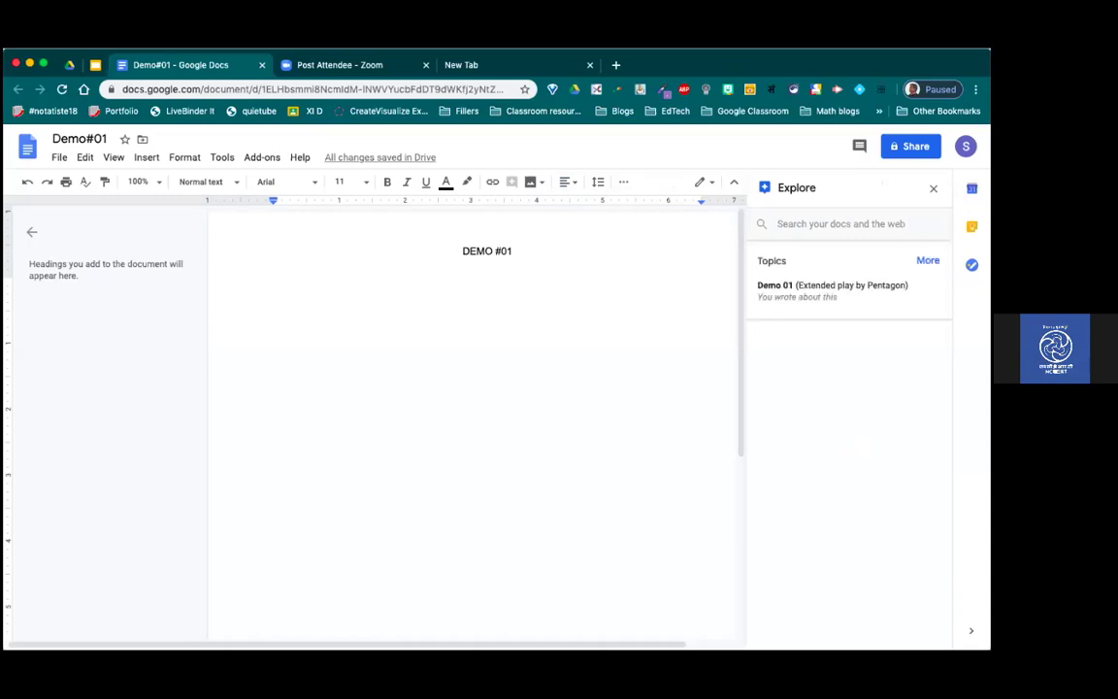
pyautogui.click(806, 224)
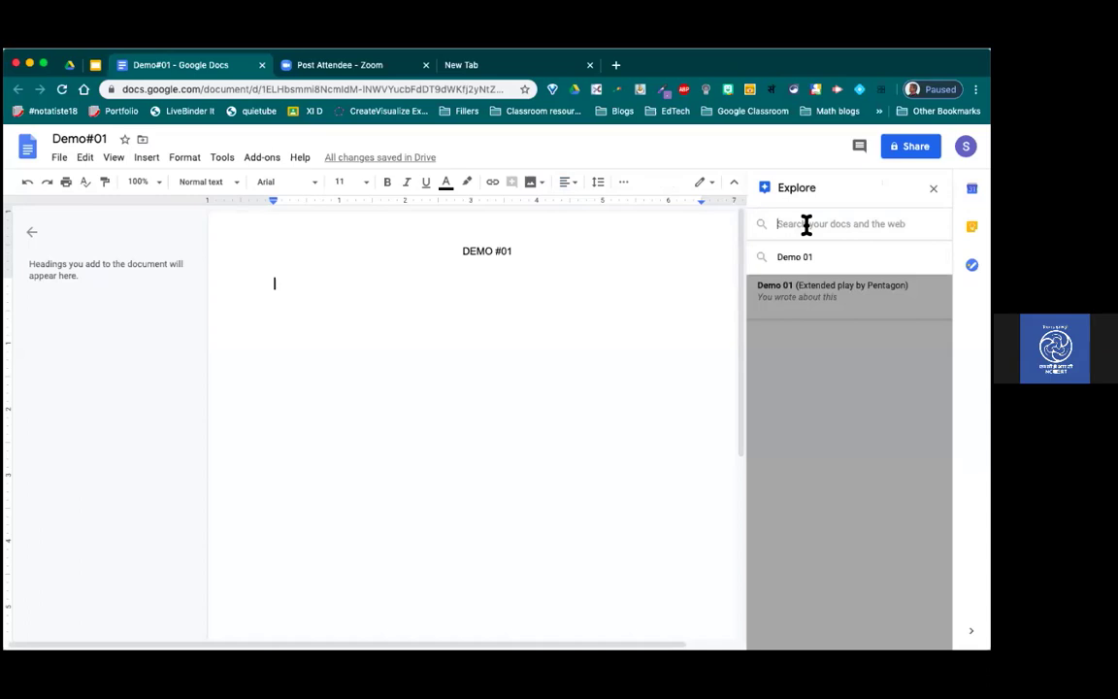
pyautogui.click(805, 224)
pyautogui.write('tajm')
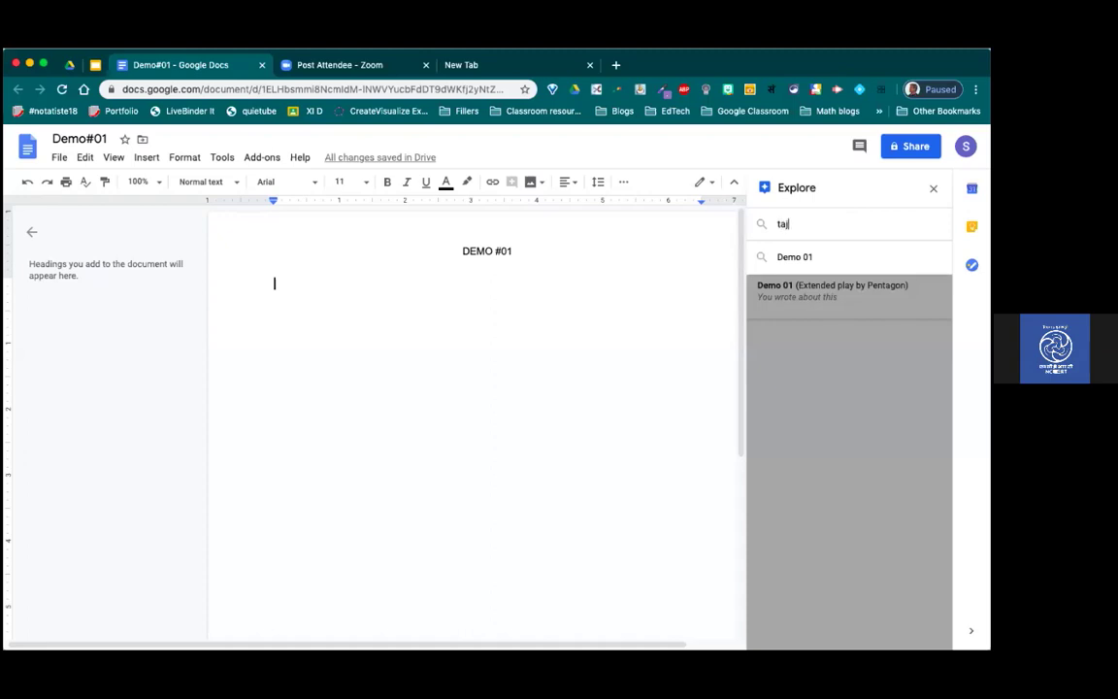
pyautogui.press('BackSpace')
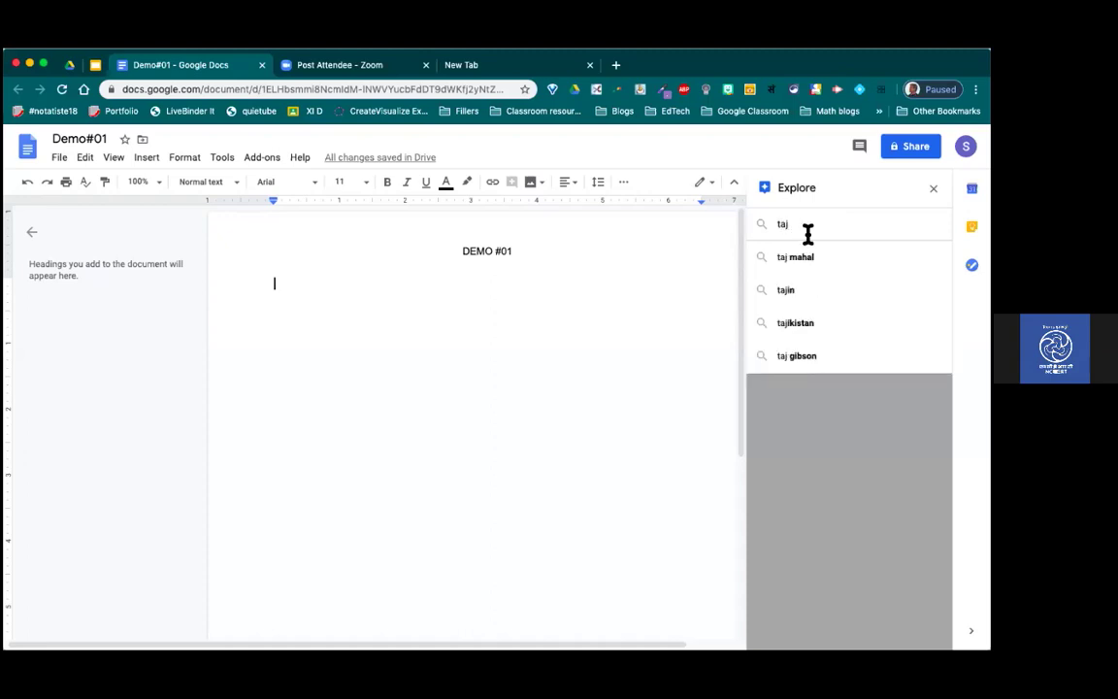
pyautogui.click(814, 260)
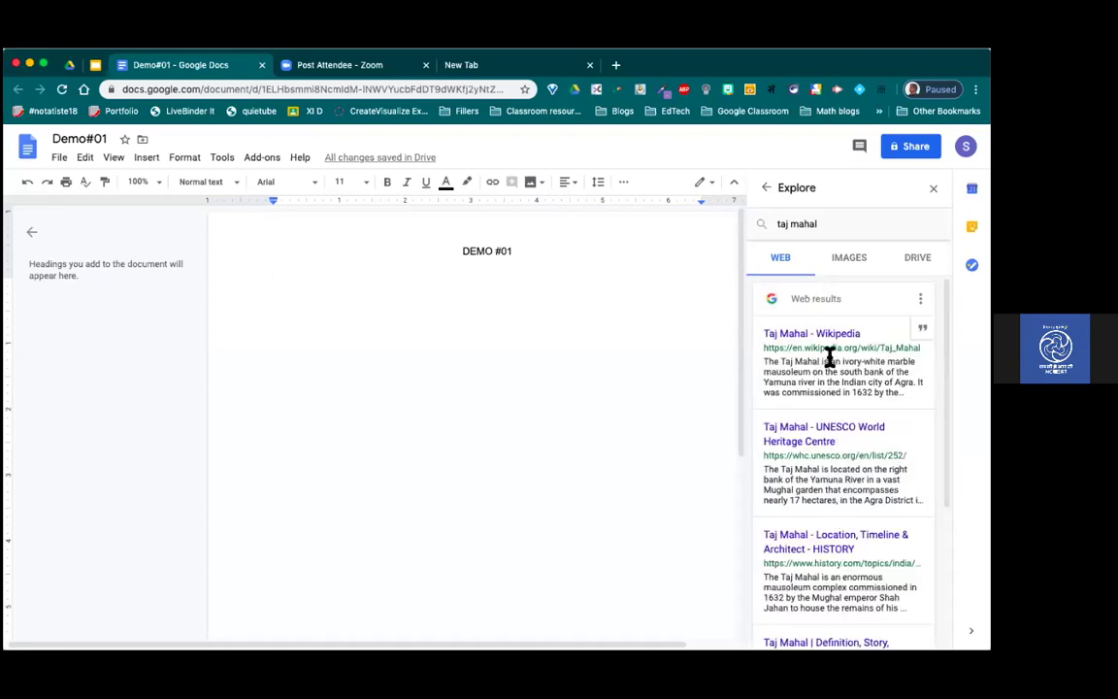
pyautogui.click(849, 258)
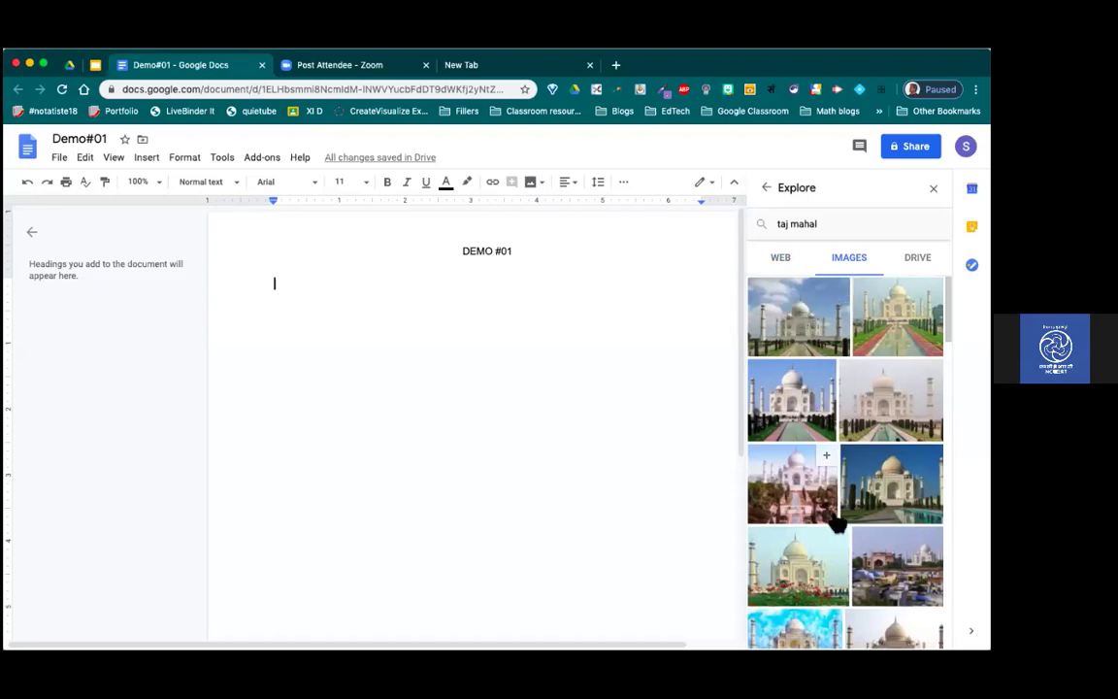
pyautogui.scroll(-5, 836, 524)
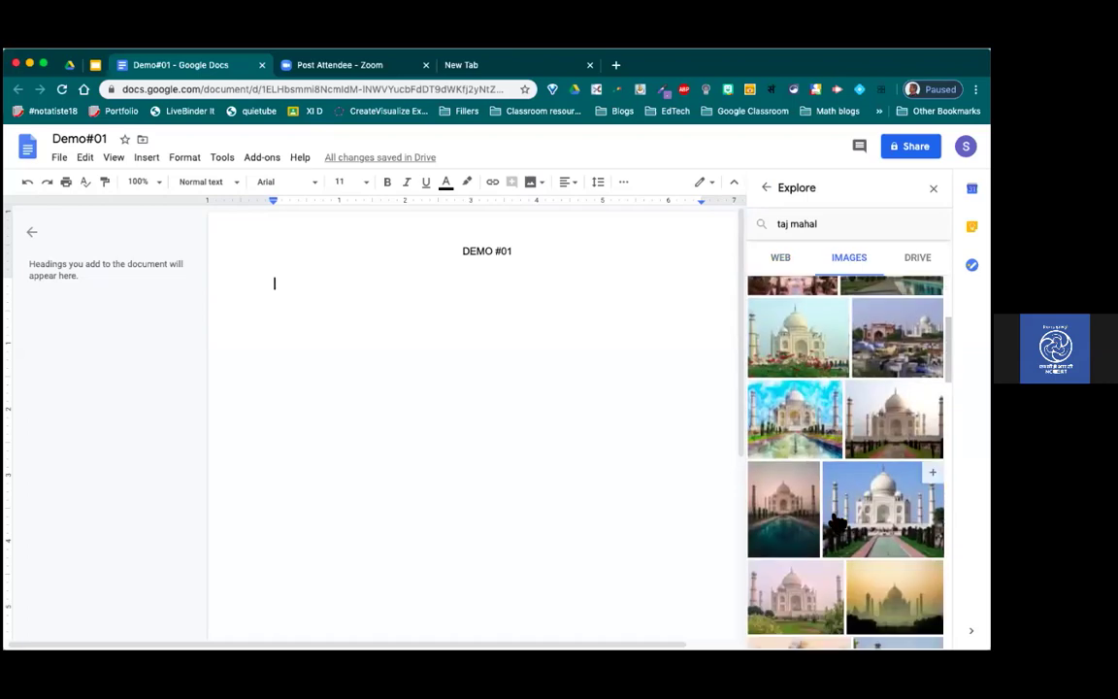
pyautogui.scroll(-3, 845, 462)
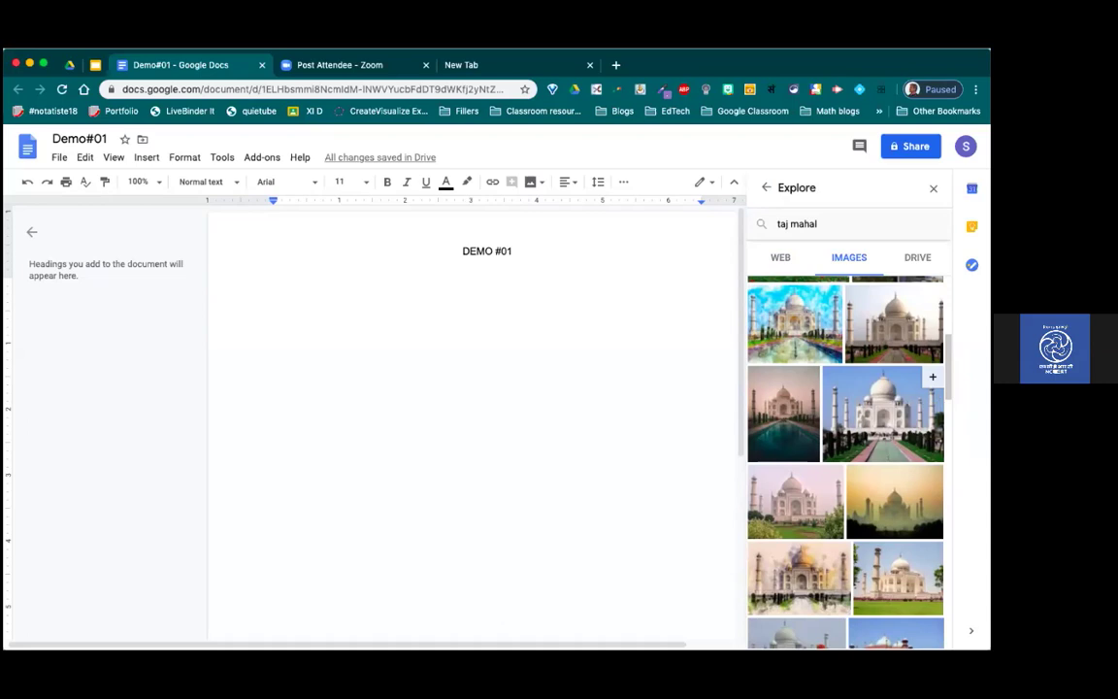
# Step: Insert a Taj Mahal photo from Explore and shrink it to about half size
pyautogui.click(932, 377)
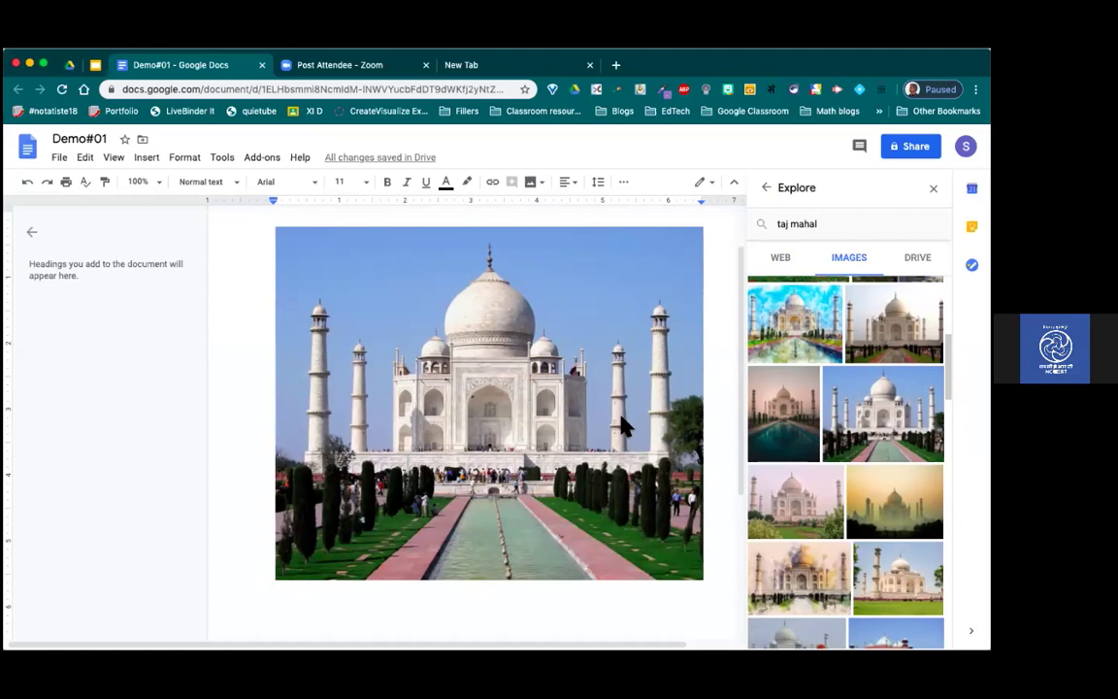
pyautogui.click(563, 381)
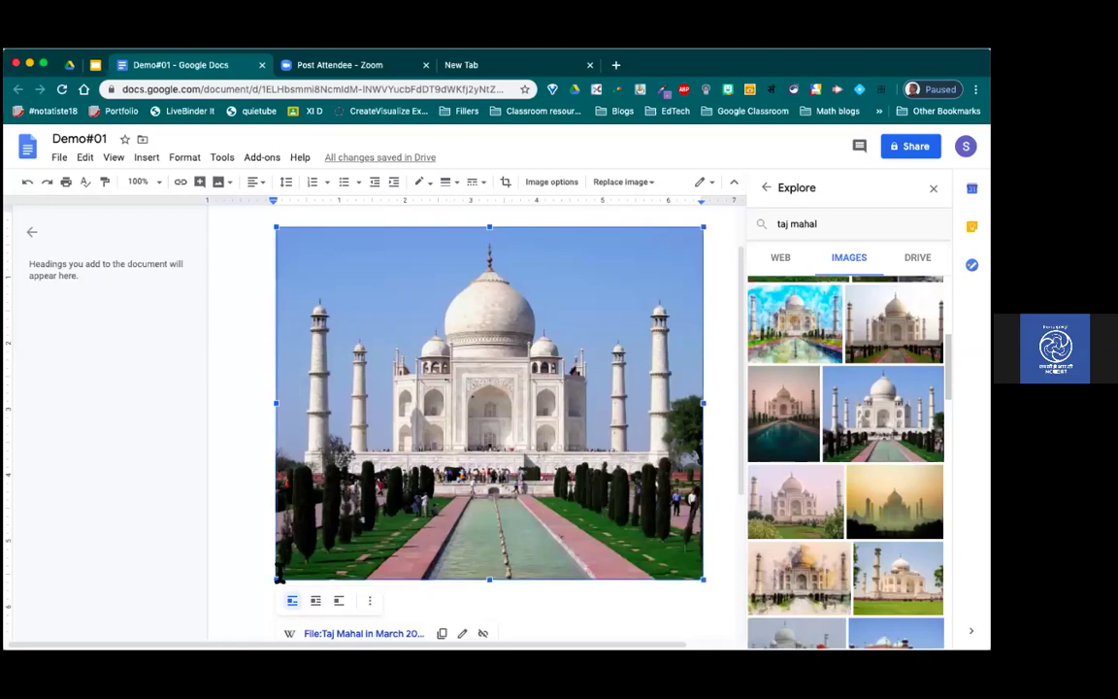
pyautogui.moveTo(275, 581); pyautogui.dragTo(499, 392)
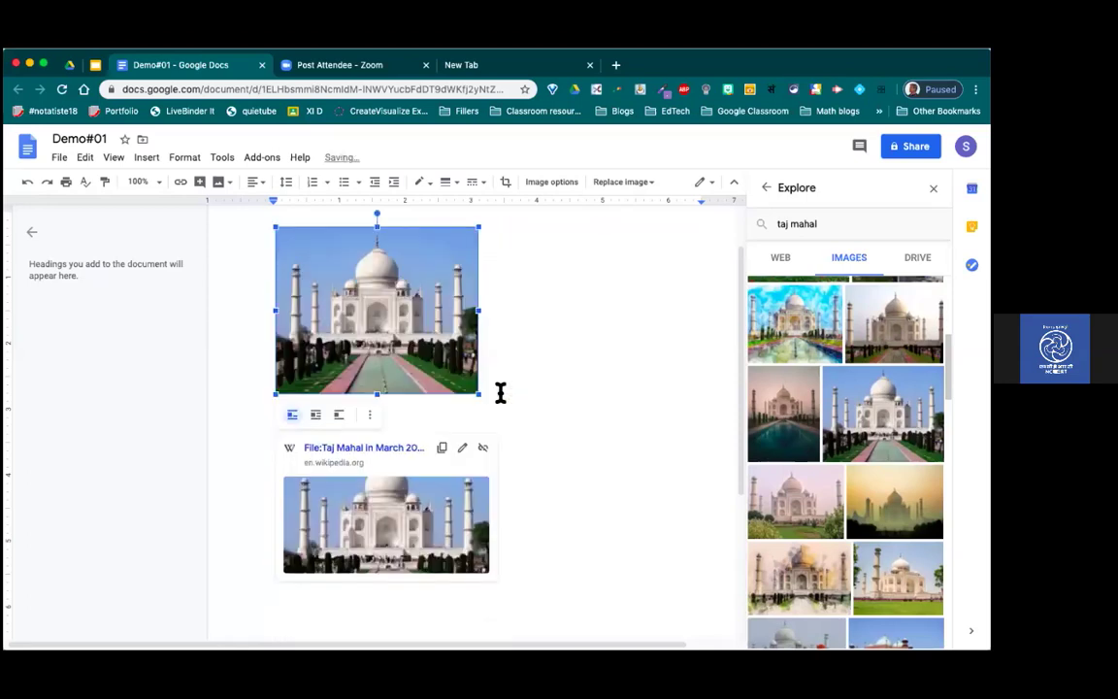
pyautogui.click(567, 472)
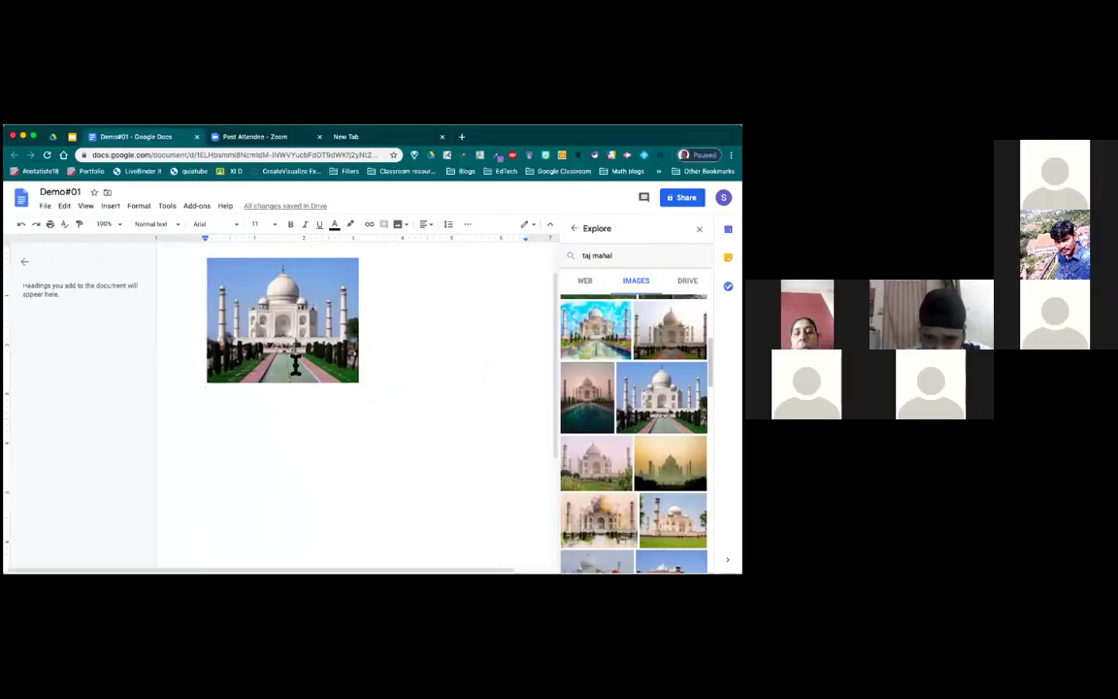
pyautogui.click(286, 377)
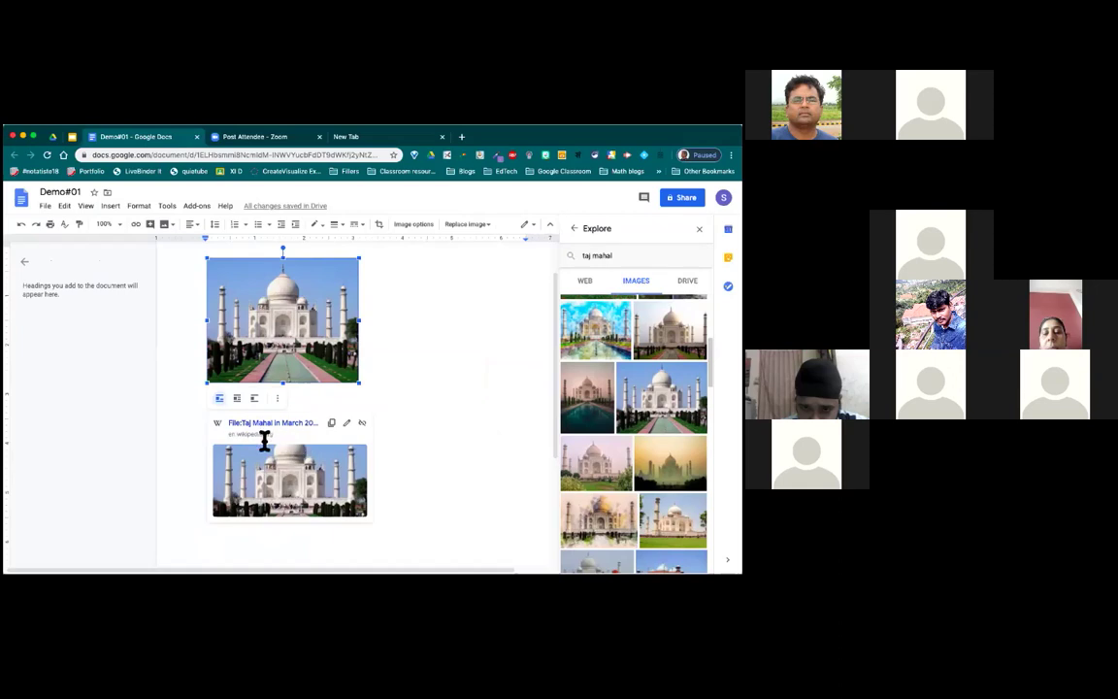
pyautogui.click(429, 417)
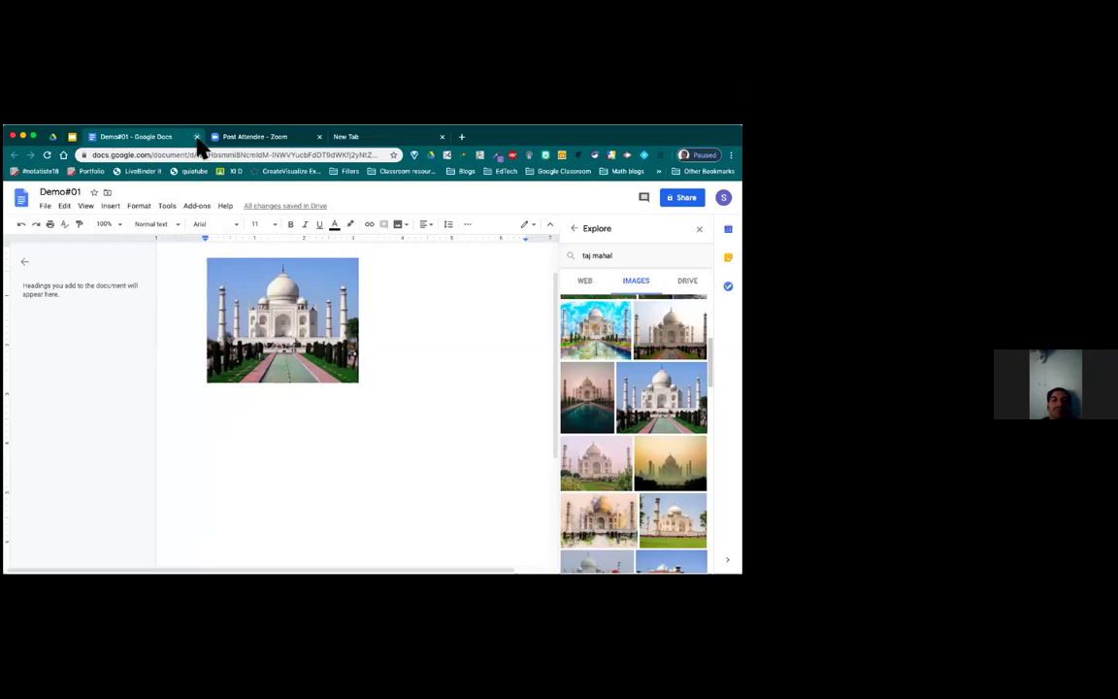
# Step: Close Demo#01 and reload the DEMO1 folder so the document appears
pyautogui.click(197, 137)
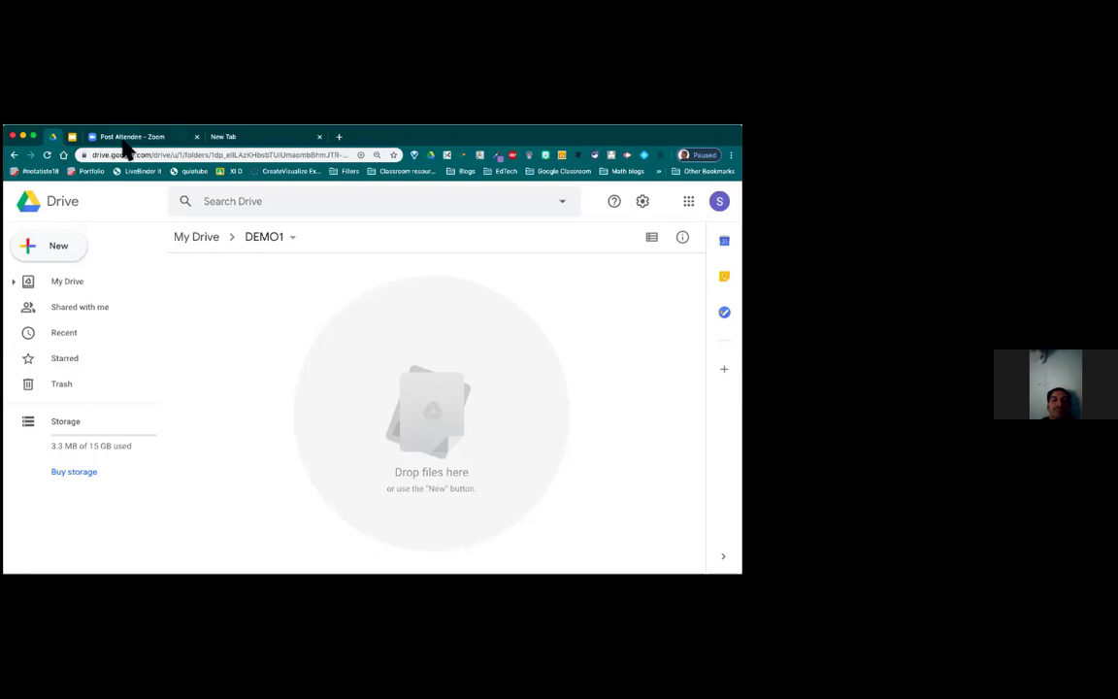
pyautogui.click(48, 158)
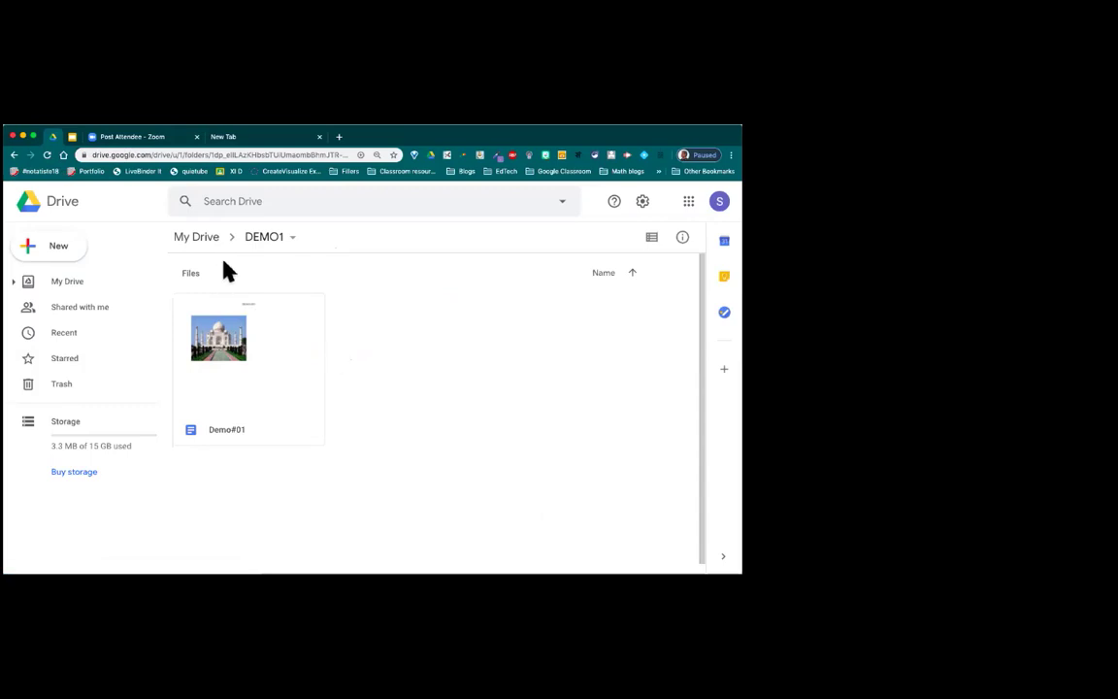
# Step: Go up to My Drive via the breadcrumb, trying then clearing a 'de' search
pyautogui.click(199, 237)
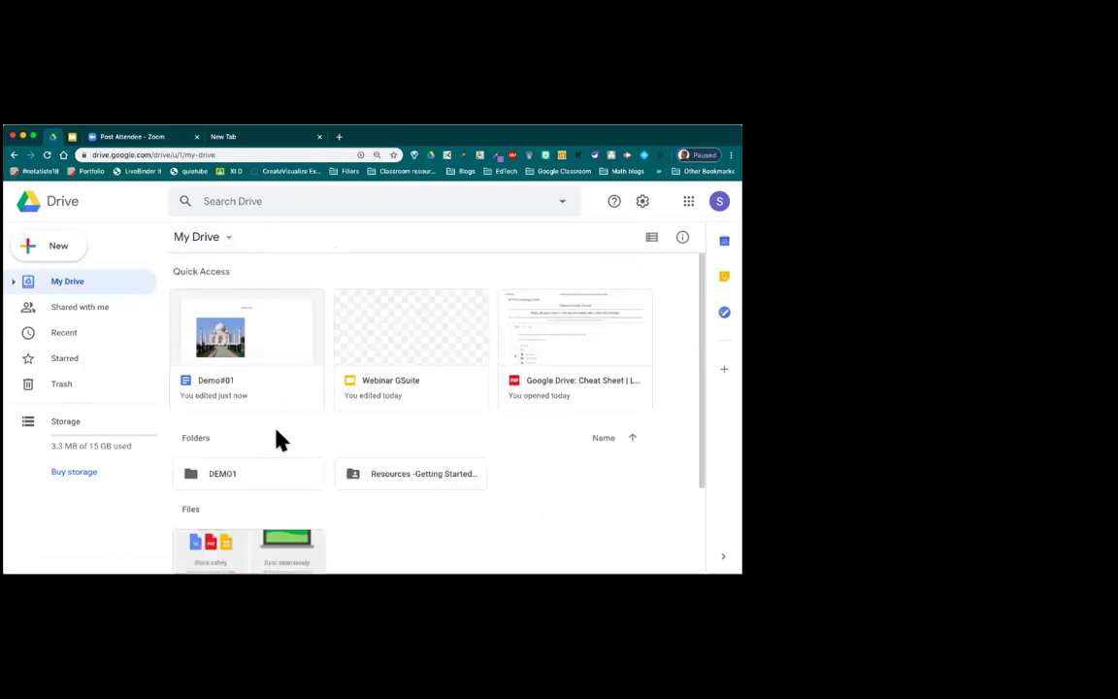
pyautogui.click(240, 206)
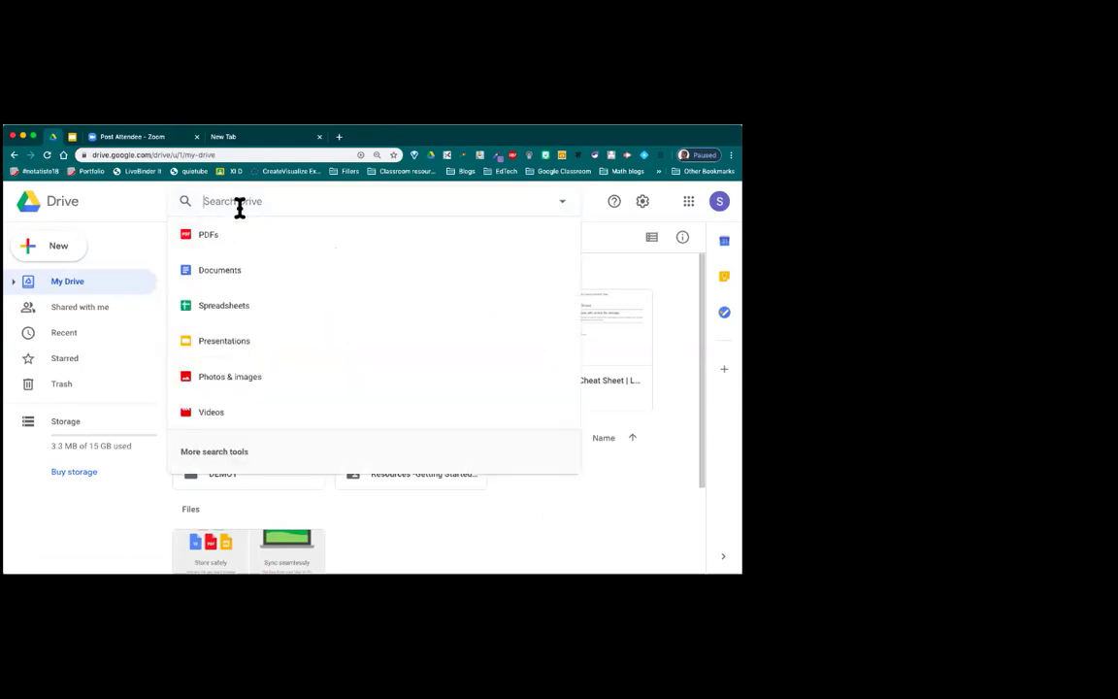
pyautogui.write('demo')
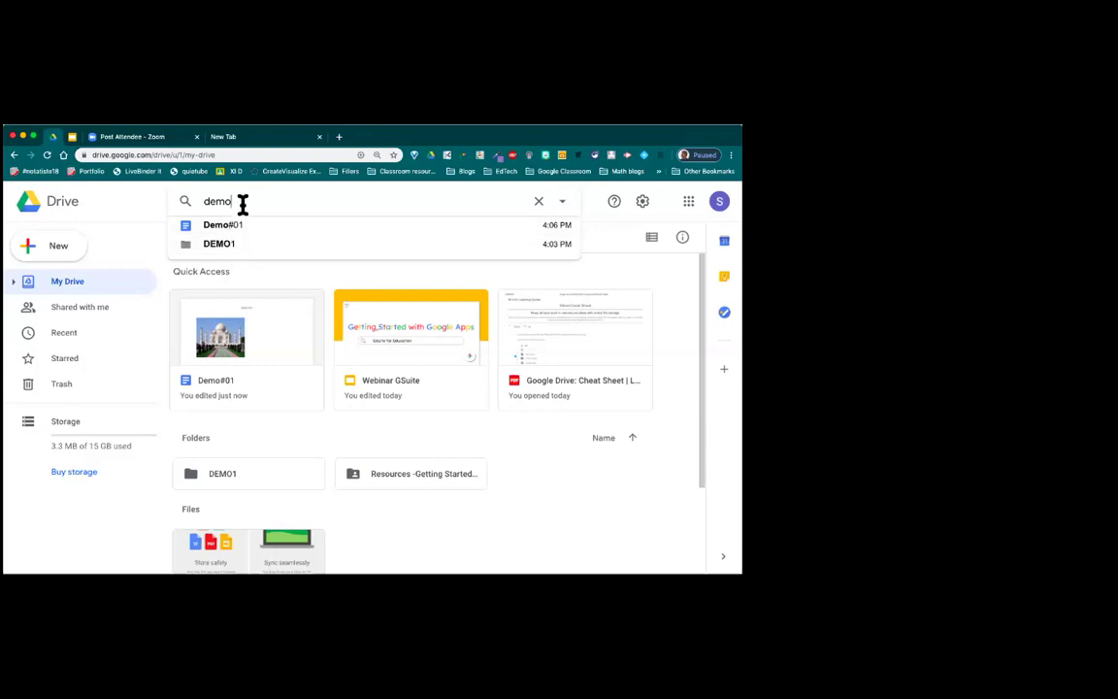
pyautogui.press('BackSpace')
pyautogui.press('BackSpace')
pyautogui.press('BackSpace')
pyautogui.press('BackSpace')
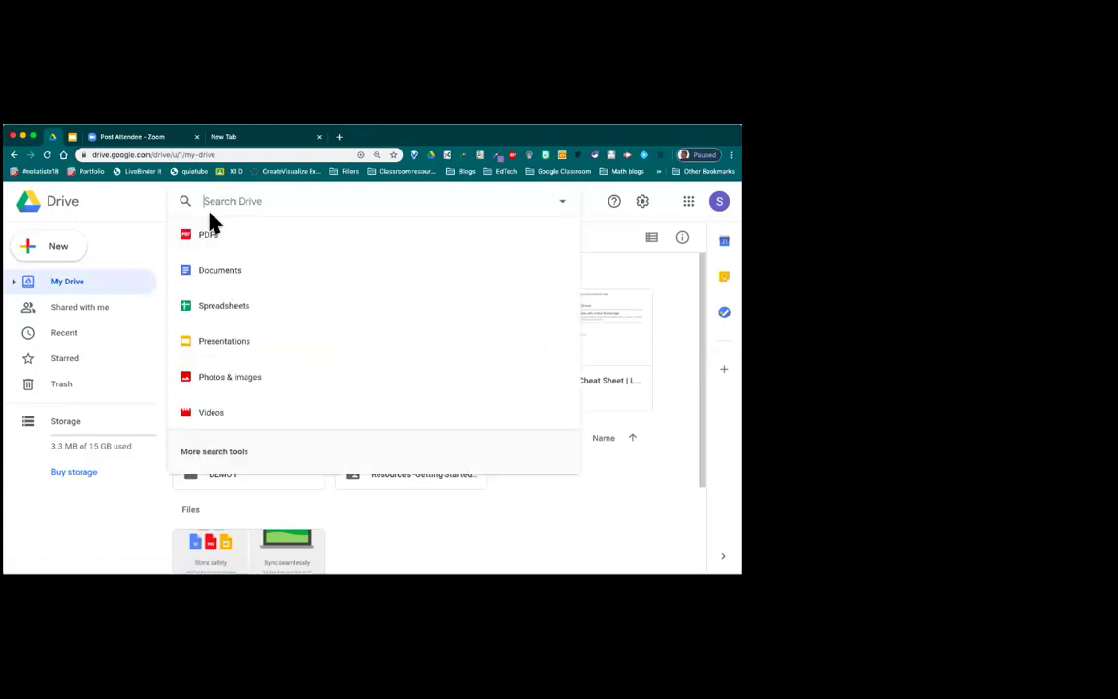
pyautogui.click(143, 204)
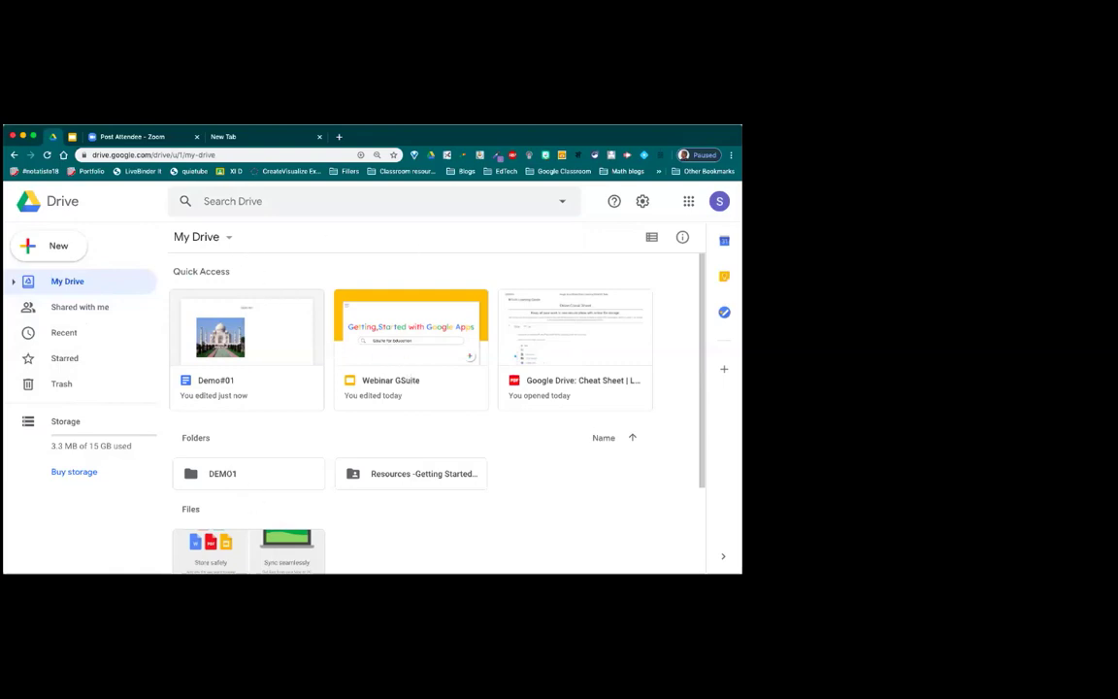
# Step: Switch between the Shared with me and My Drive listings
pyautogui.click(80, 318)
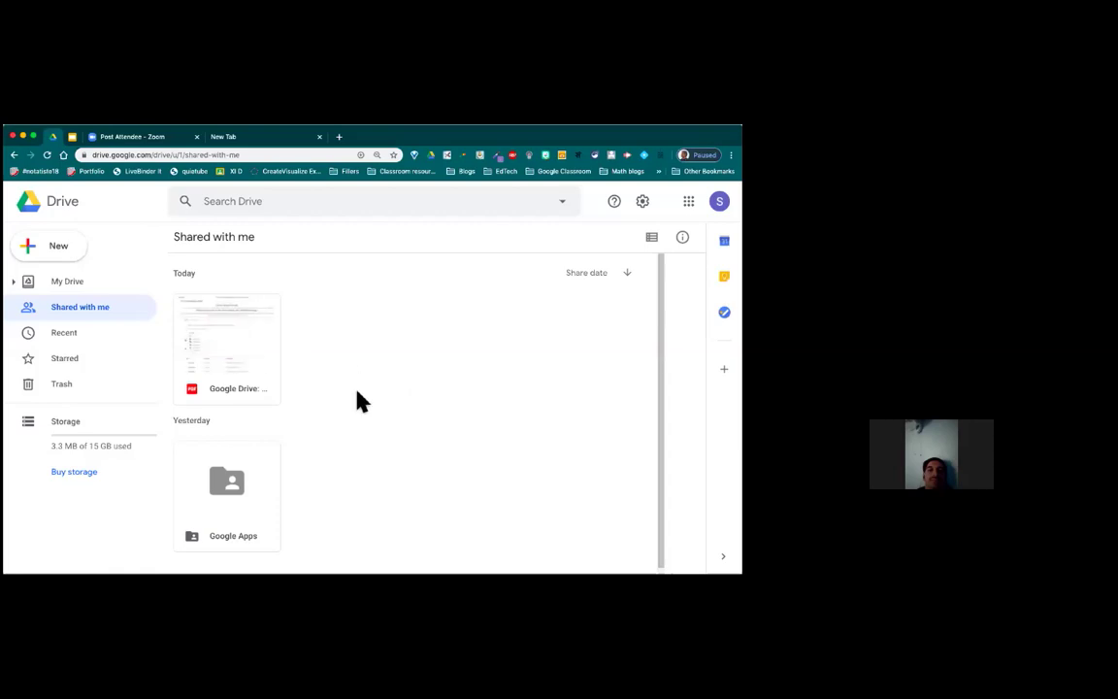
pyautogui.click(70, 288)
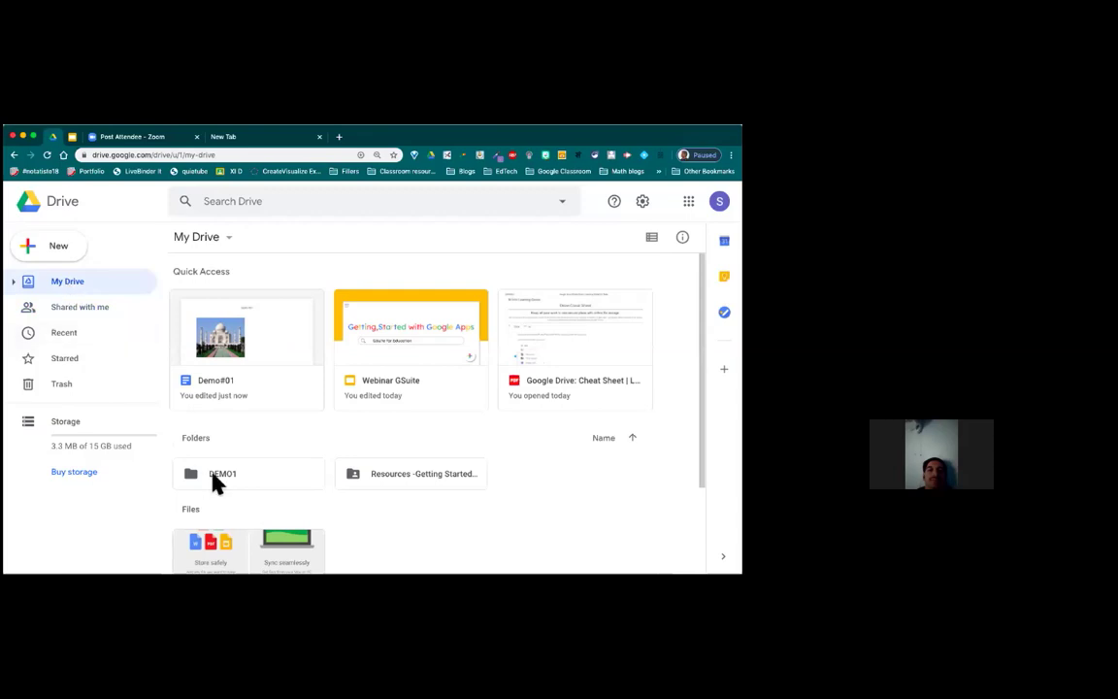
pyautogui.click(84, 321)
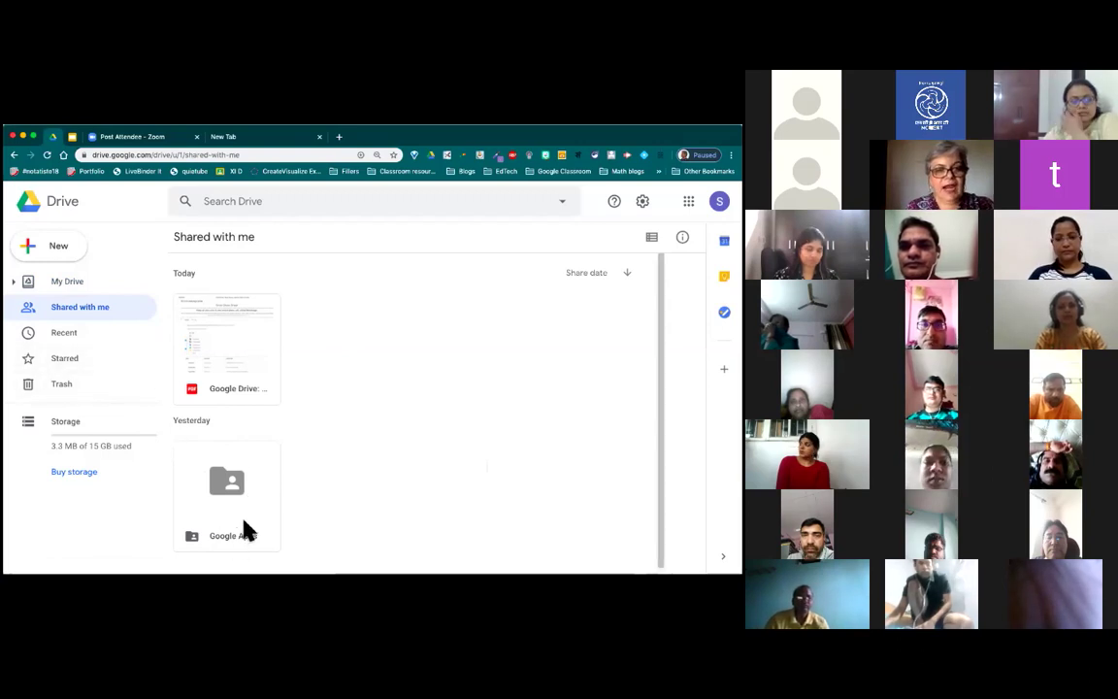
# Step: Open and close the Google Apps folder's sharing settings, then return to My Drive via Recent
pyautogui.click(245, 530)
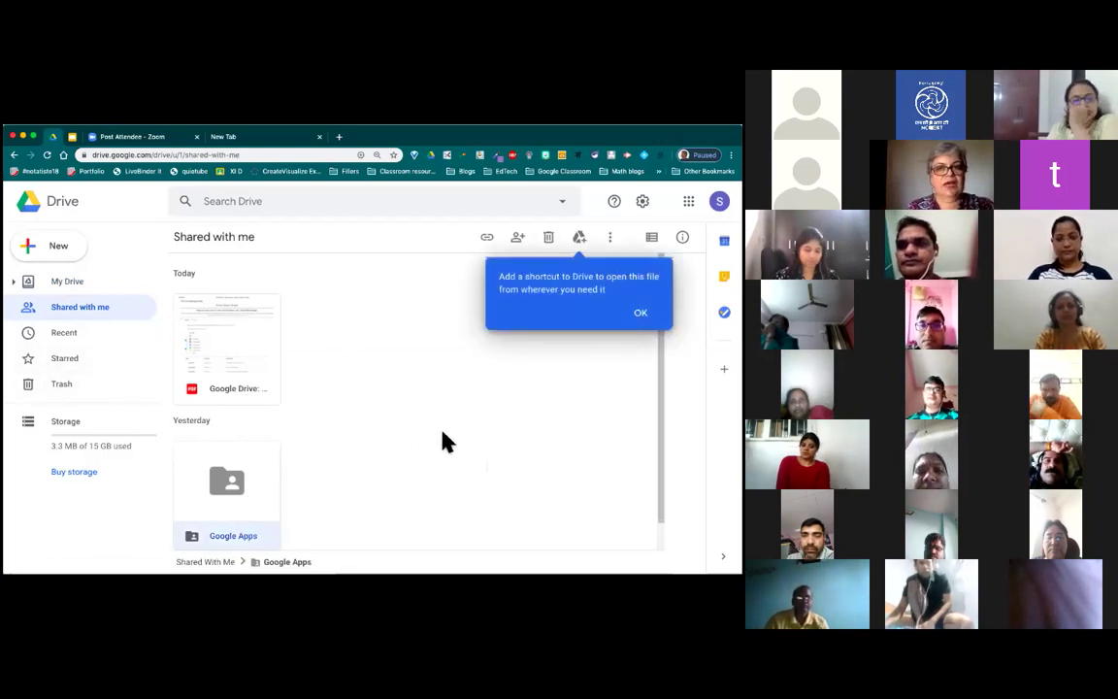
pyautogui.click(517, 236)
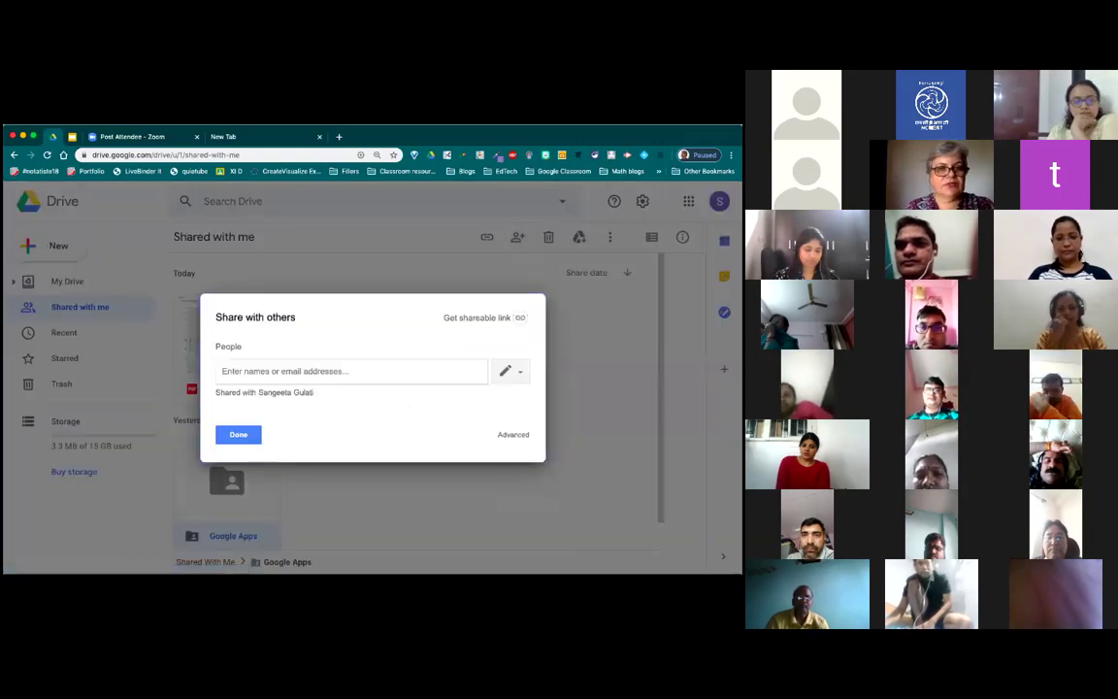
pyautogui.click(244, 438)
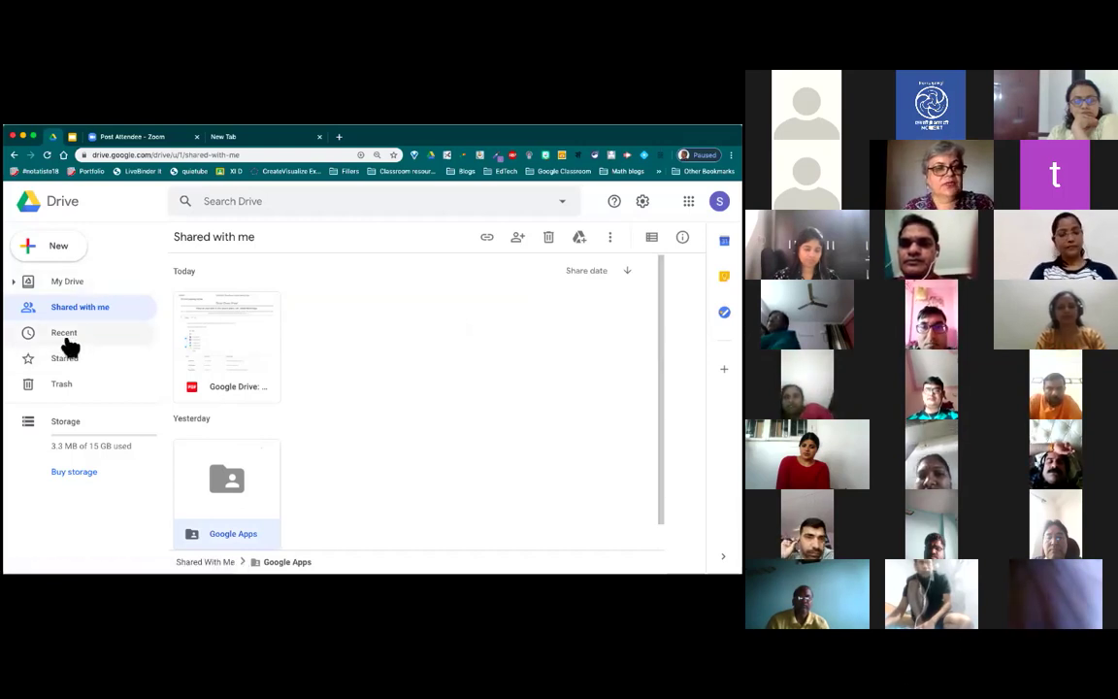
pyautogui.click(66, 335)
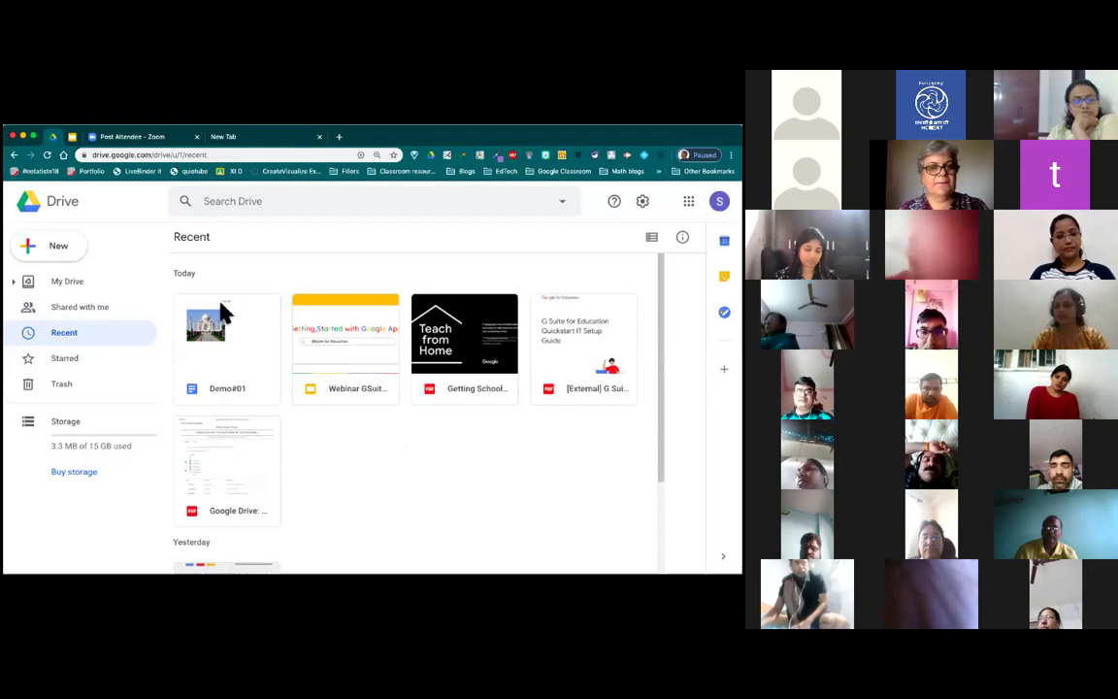
pyautogui.click(70, 290)
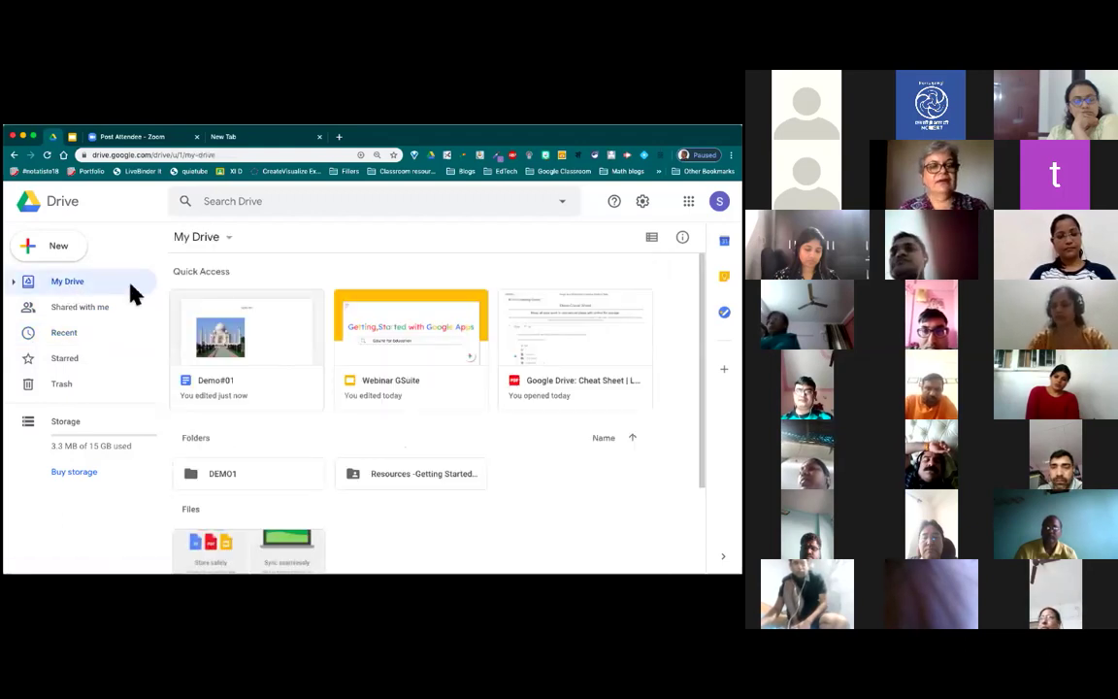
# Step: Open Demo#01's sharing settings and add the recipient's e-mail address
pyautogui.click(257, 351)
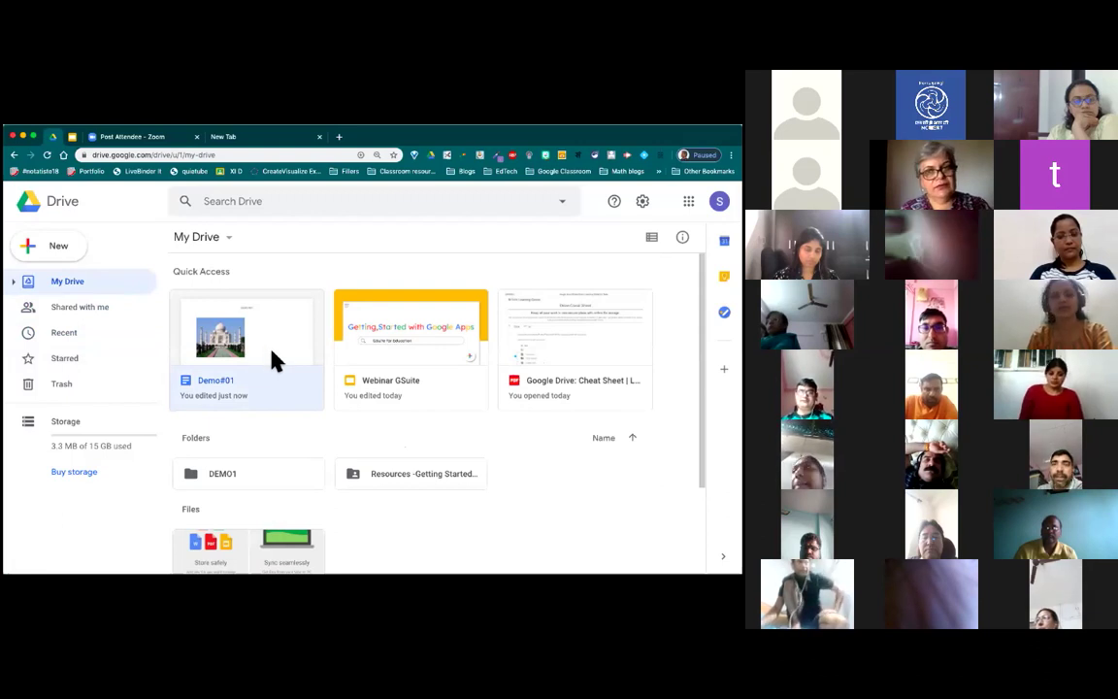
pyautogui.rightClick(272, 353)
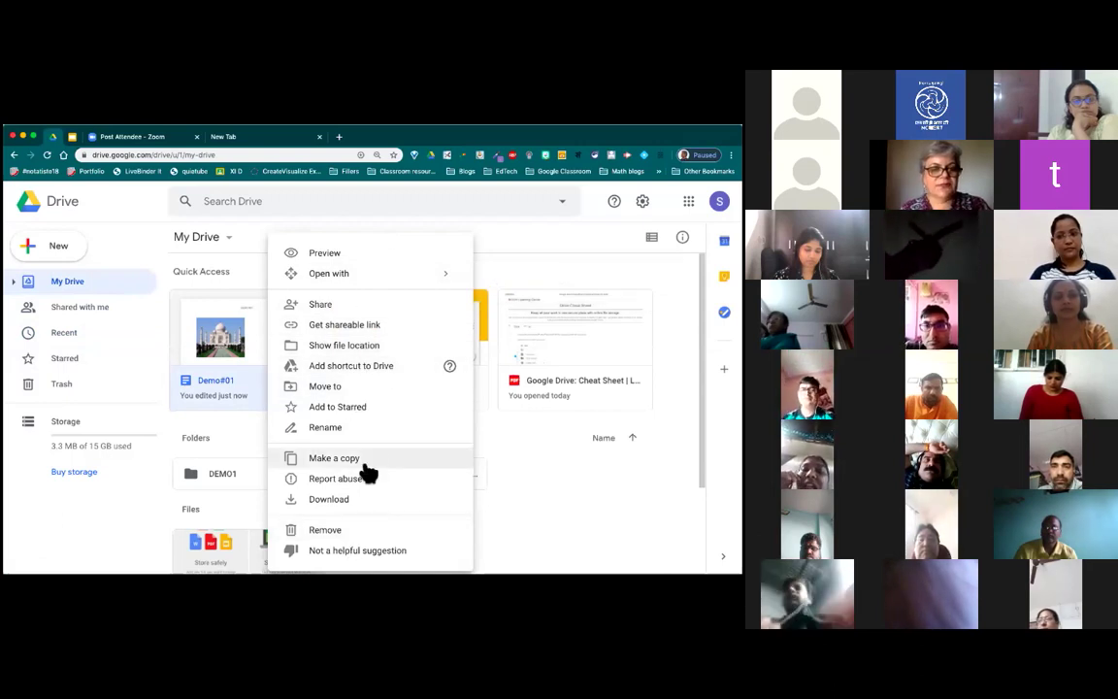
pyautogui.click(323, 305)
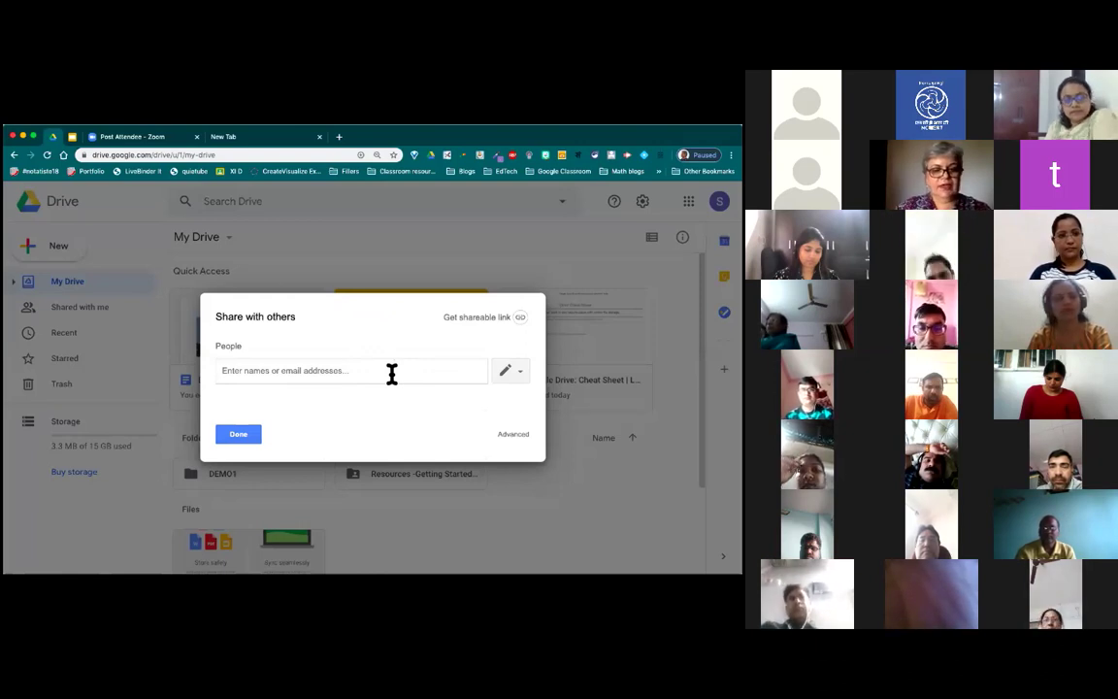
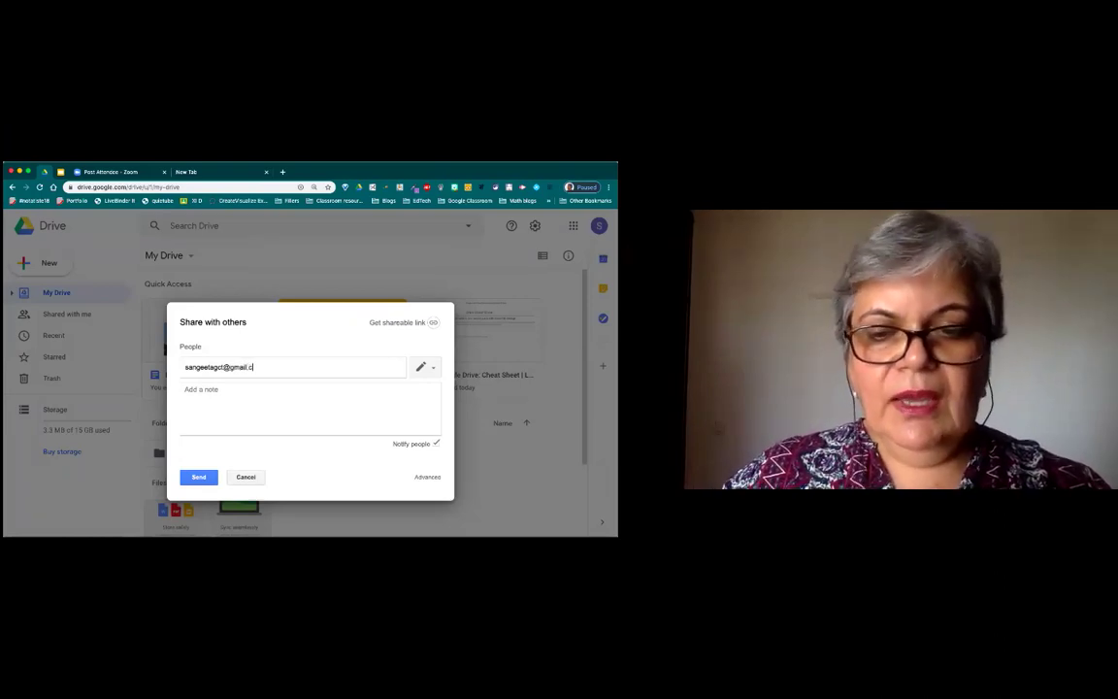
pyautogui.click(285, 402)
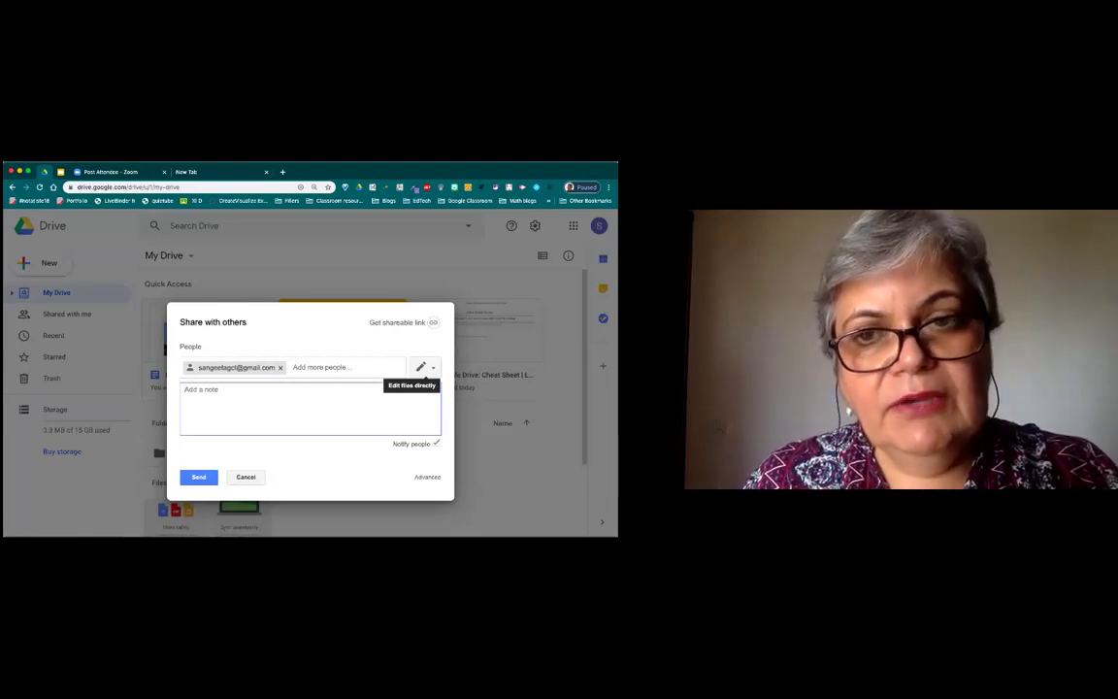
# Step: Set the recipient's access to Can comment and move to the note field
pyautogui.click(425, 367)
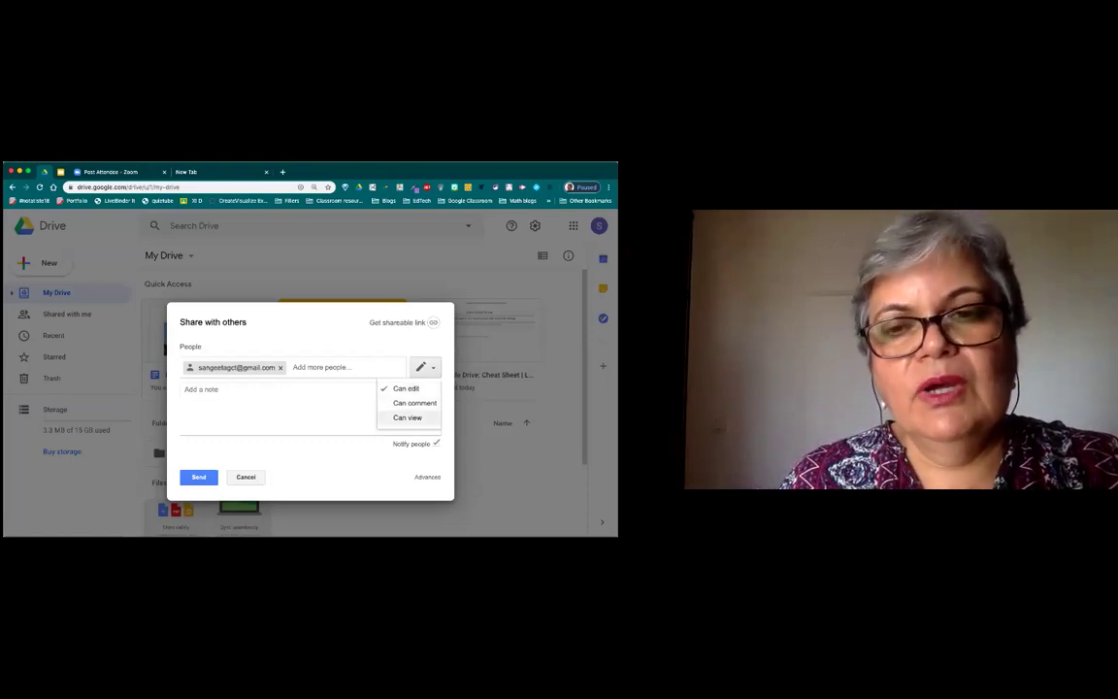
pyautogui.click(408, 418)
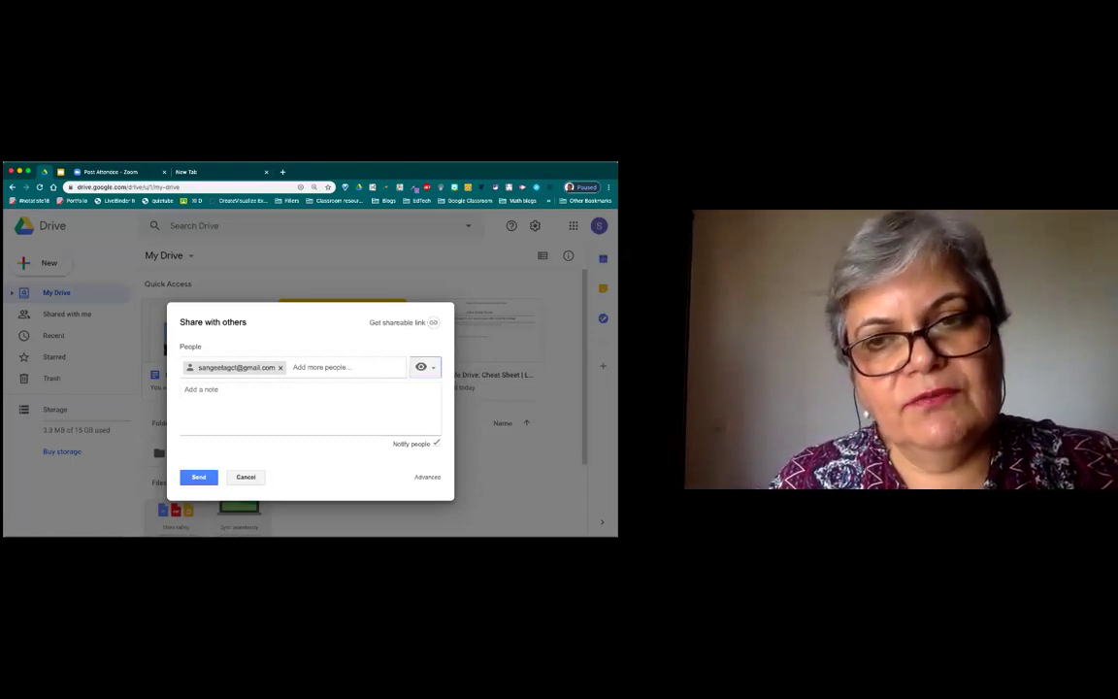
pyautogui.click(424, 367)
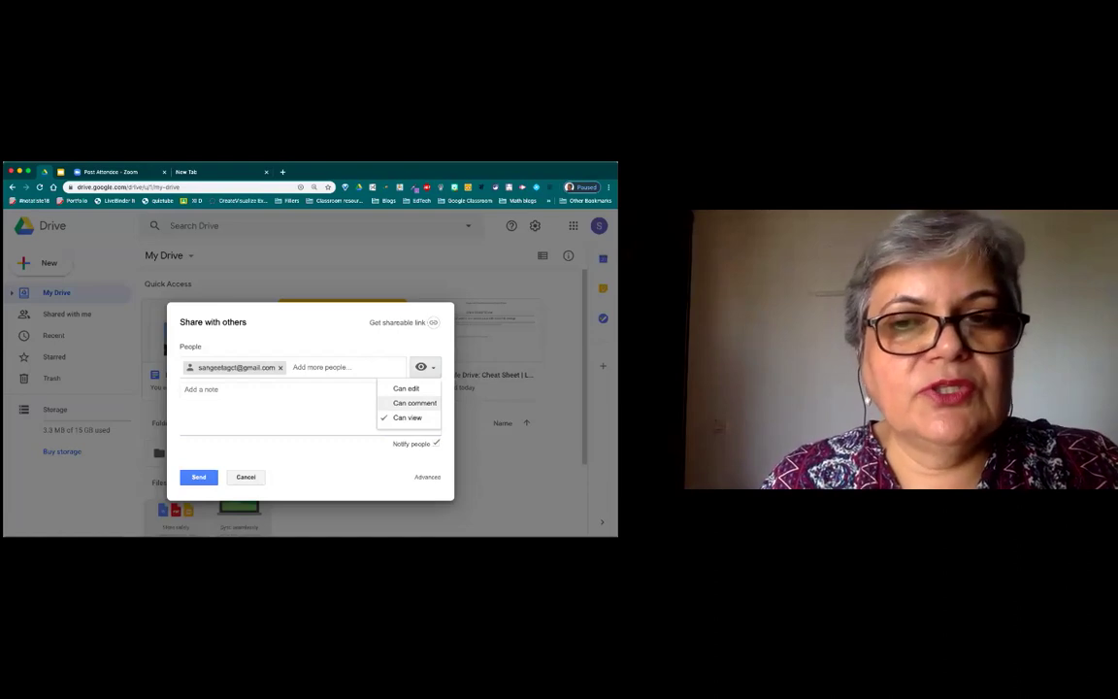
pyautogui.click(414, 403)
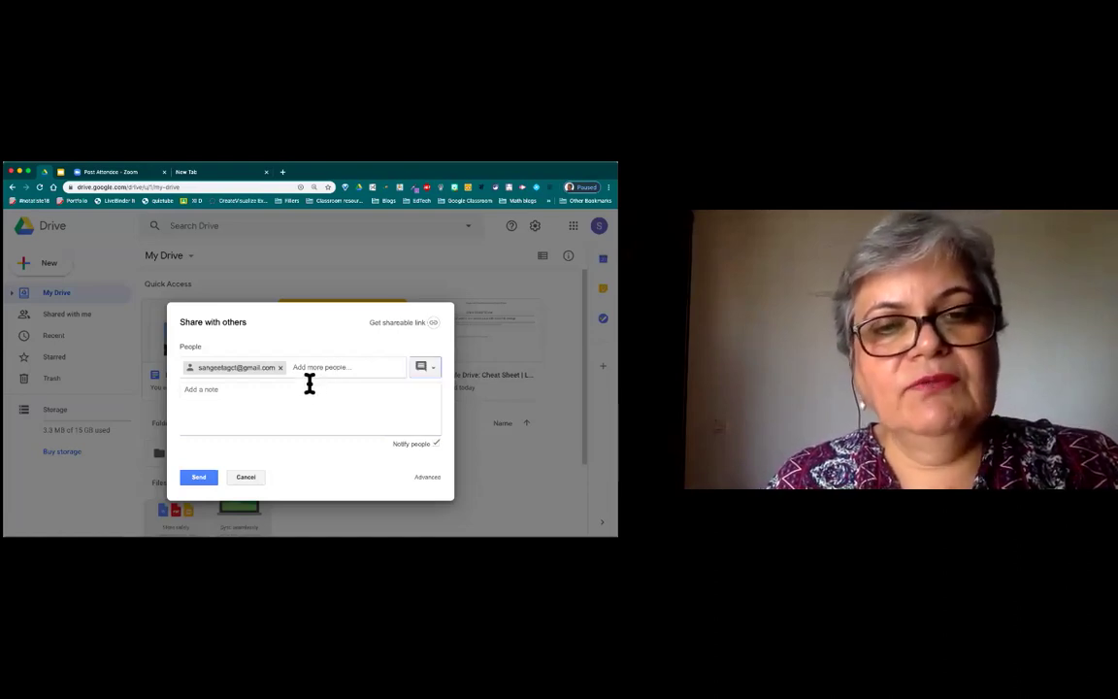
pyautogui.click(221, 393)
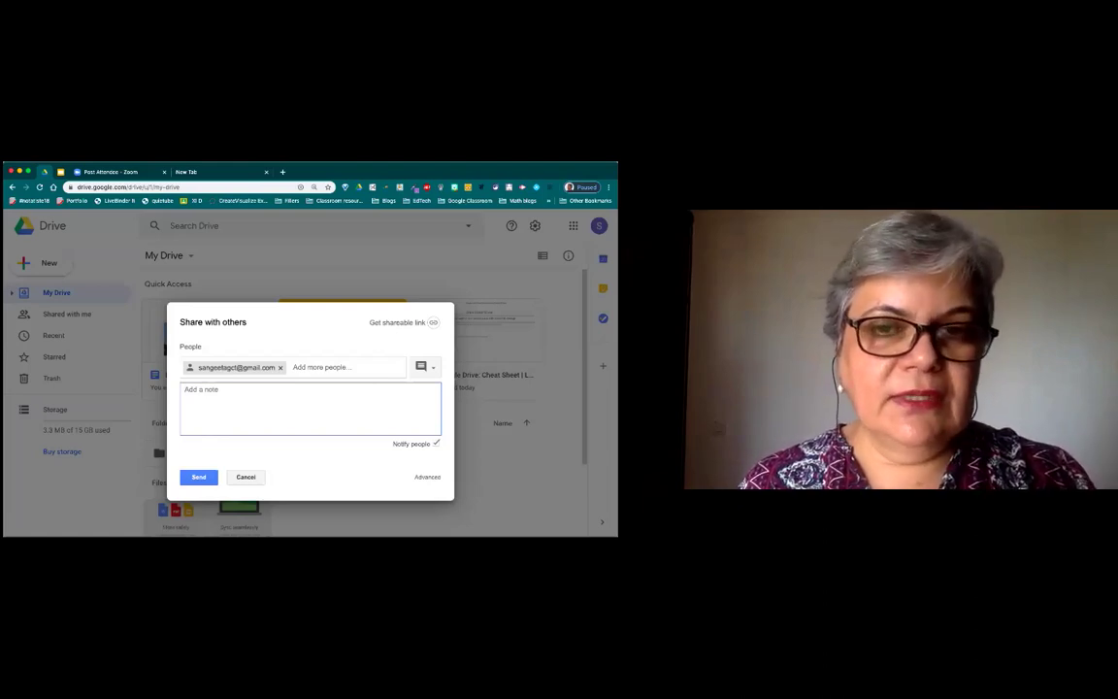
# Step: Discard the unsent Demo#01 invitation, close sharing, and select the DEMO1 folder in My Drive
pyautogui.click(249, 481)
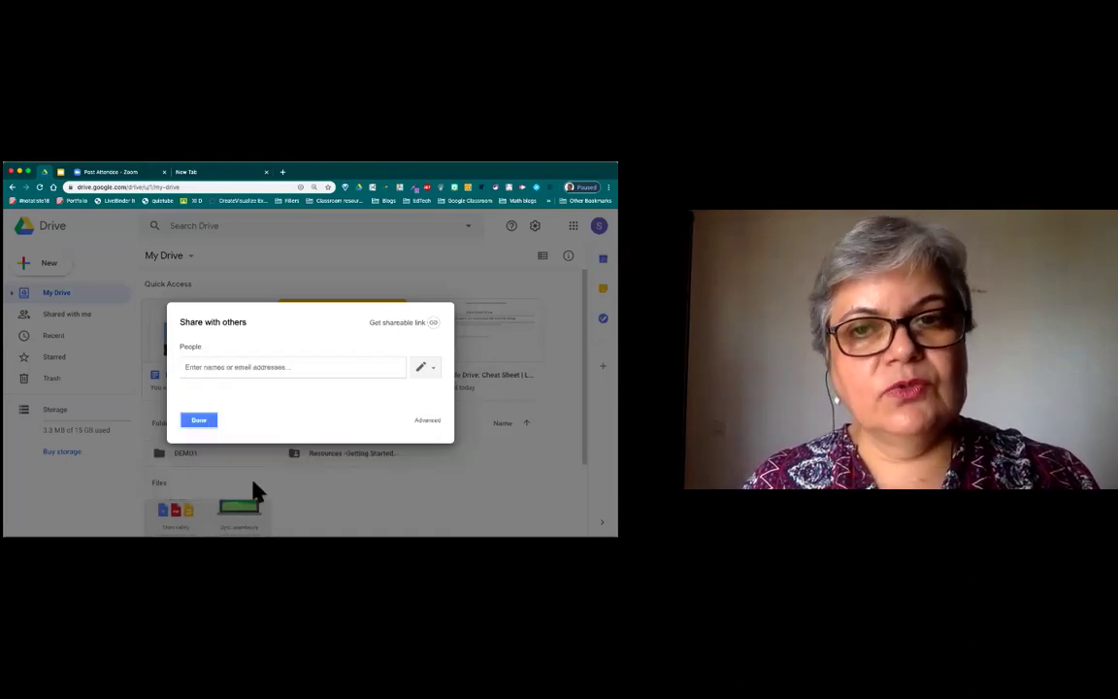
pyautogui.click(207, 420)
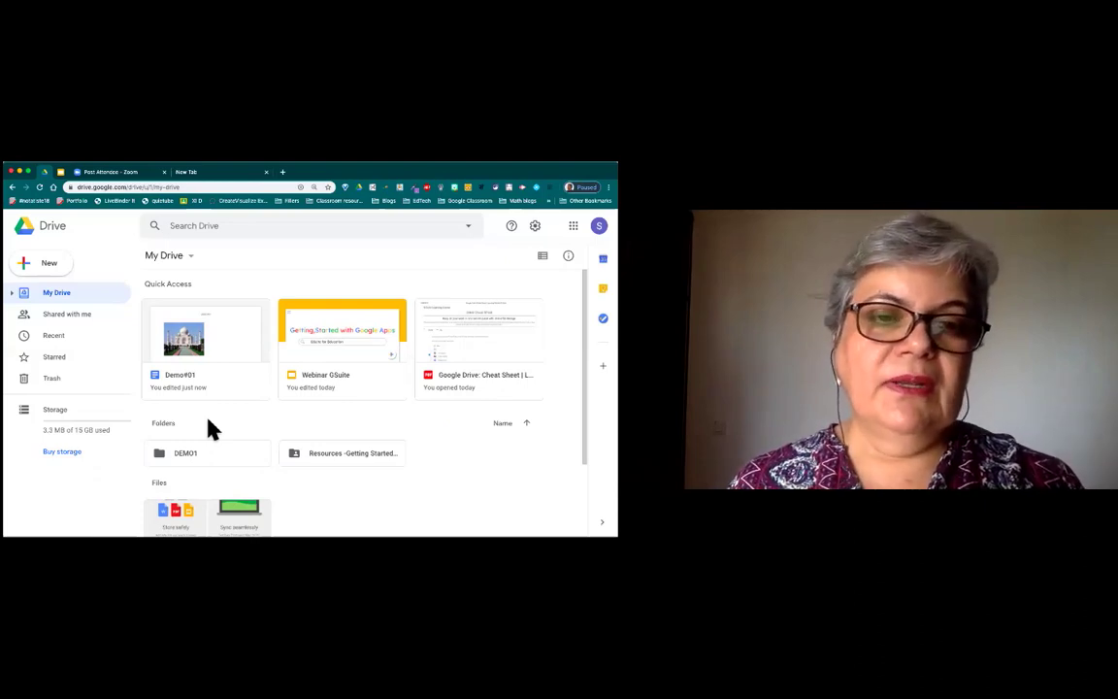
pyautogui.click(220, 465)
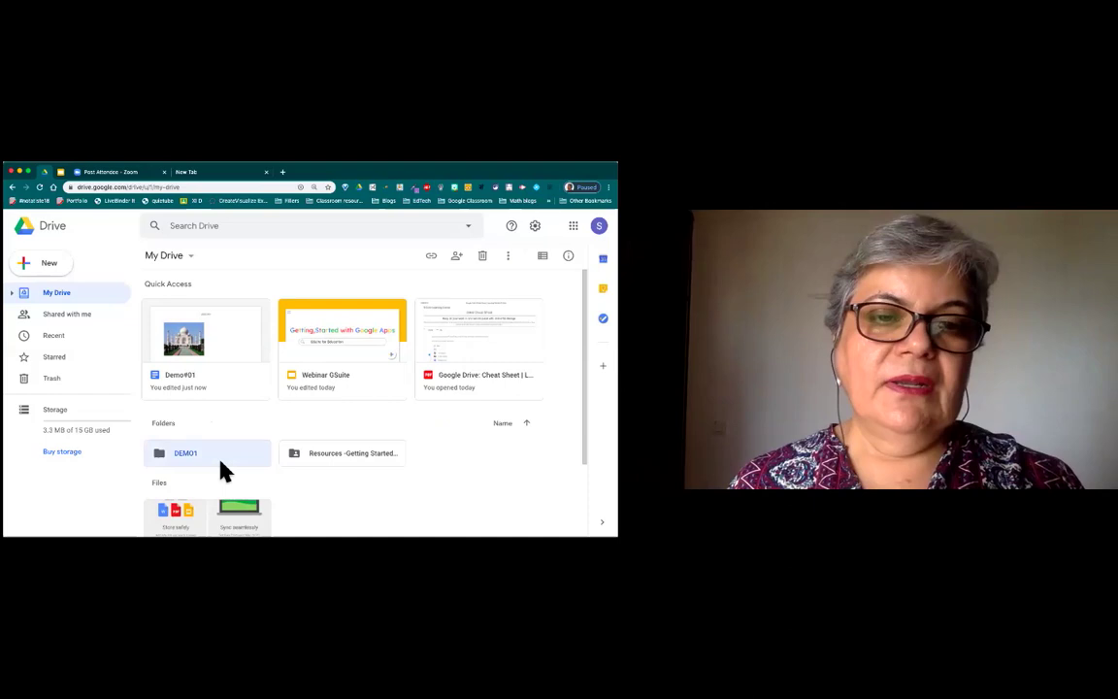